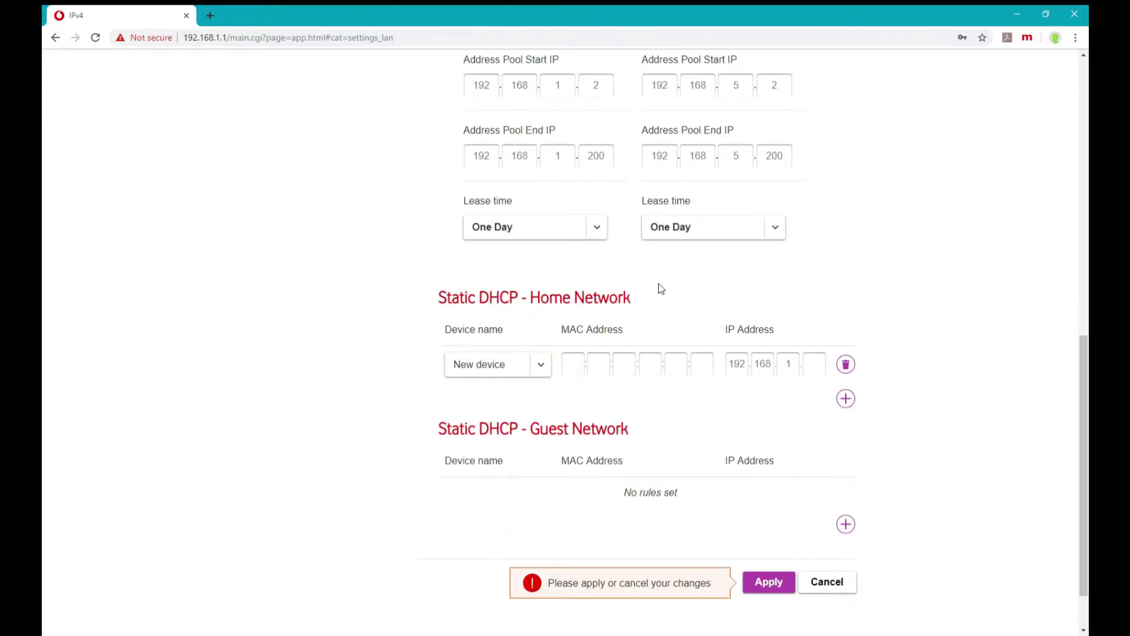
Reserve 192.168.1.15 for raspberrypi2 by choosing it as the device and entering 15
scroll(665, 286, up, 3)
scroll(671, 282, down, 4)
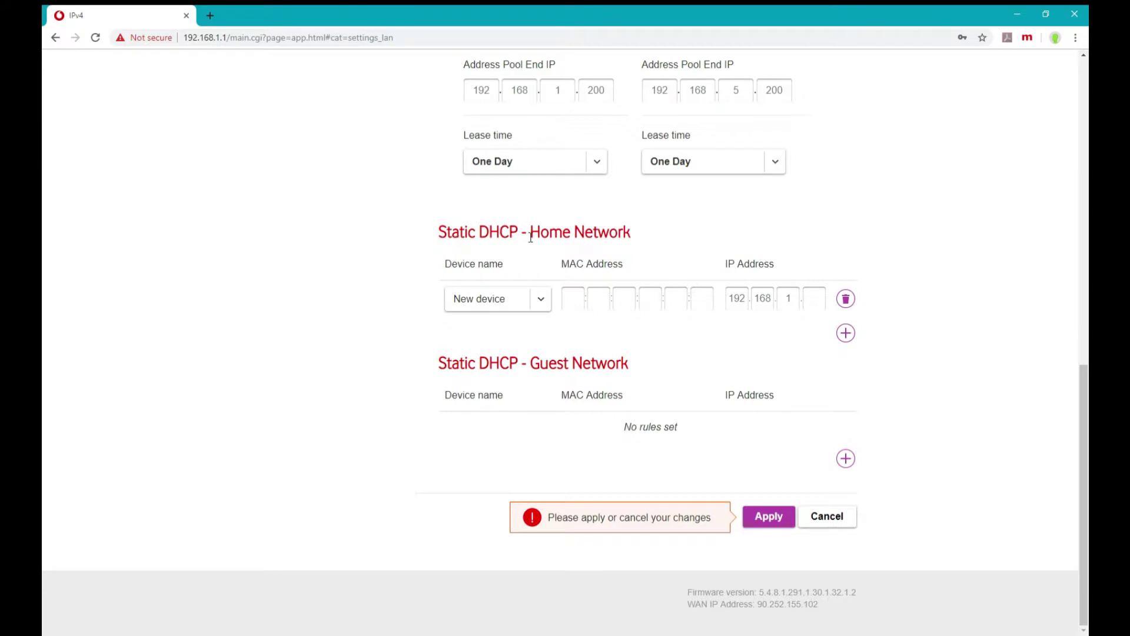
click(541, 299)
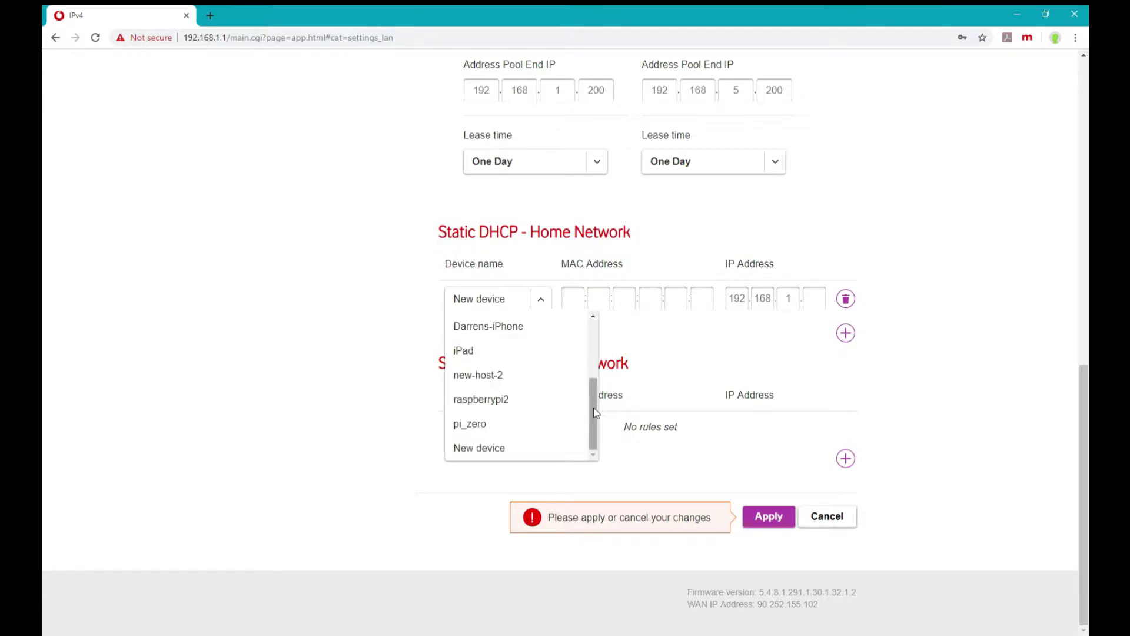
scroll(588, 376, up, 4)
scroll(588, 400, down, 4)
click(503, 399)
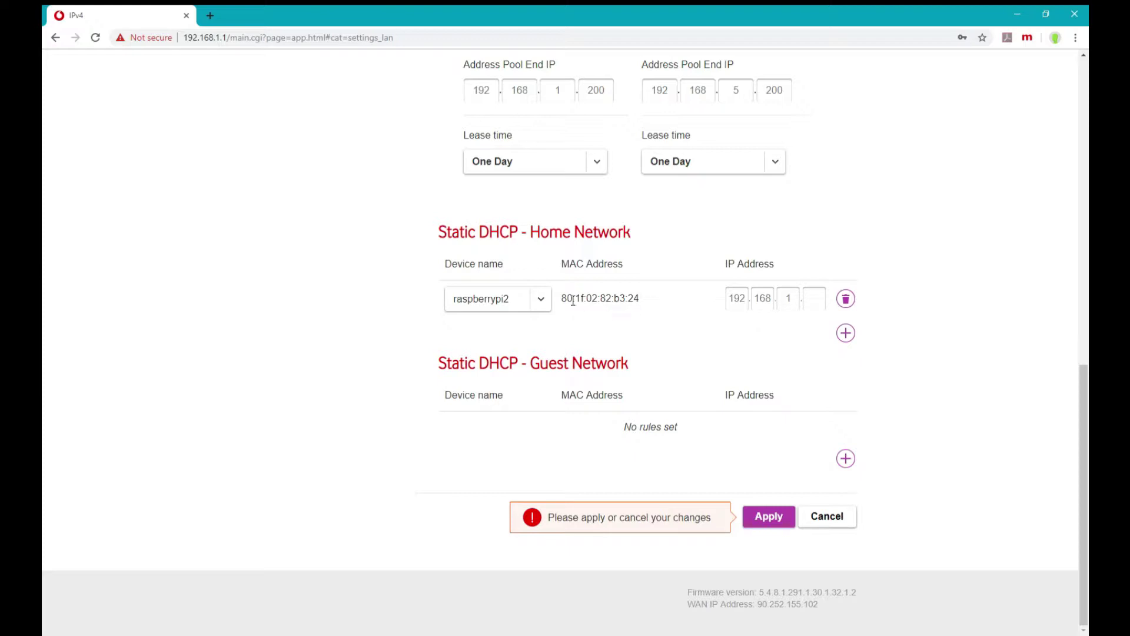
click(817, 301)
text(15)
Add a blank reservation row and save the static DHCP changes
click(848, 334)
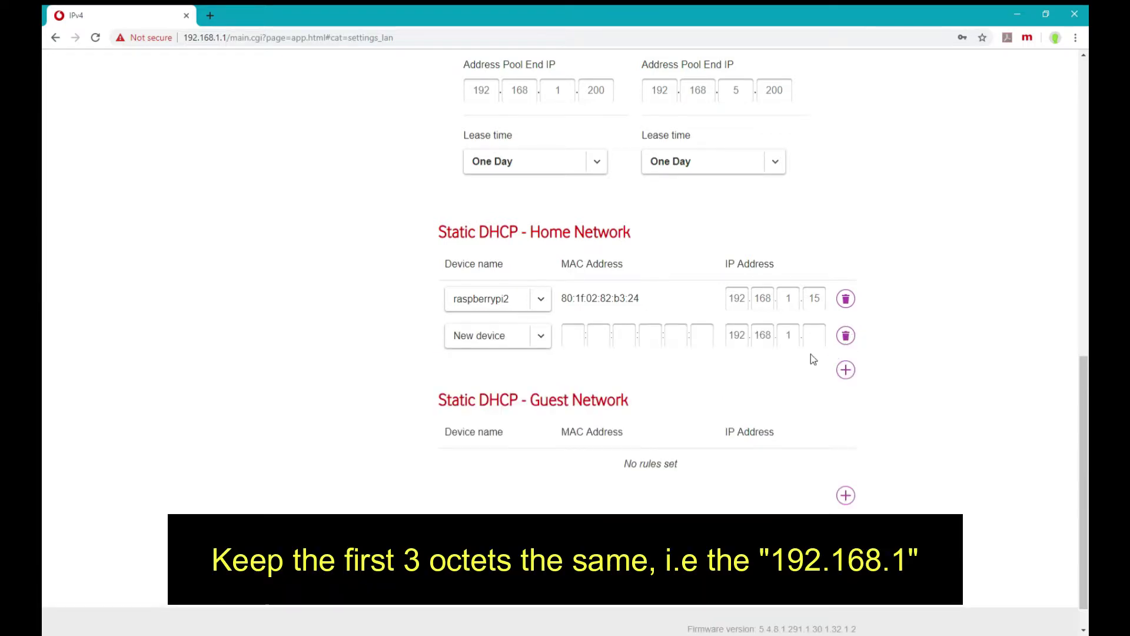
scroll(765, 376, down, 1)
click(787, 505)
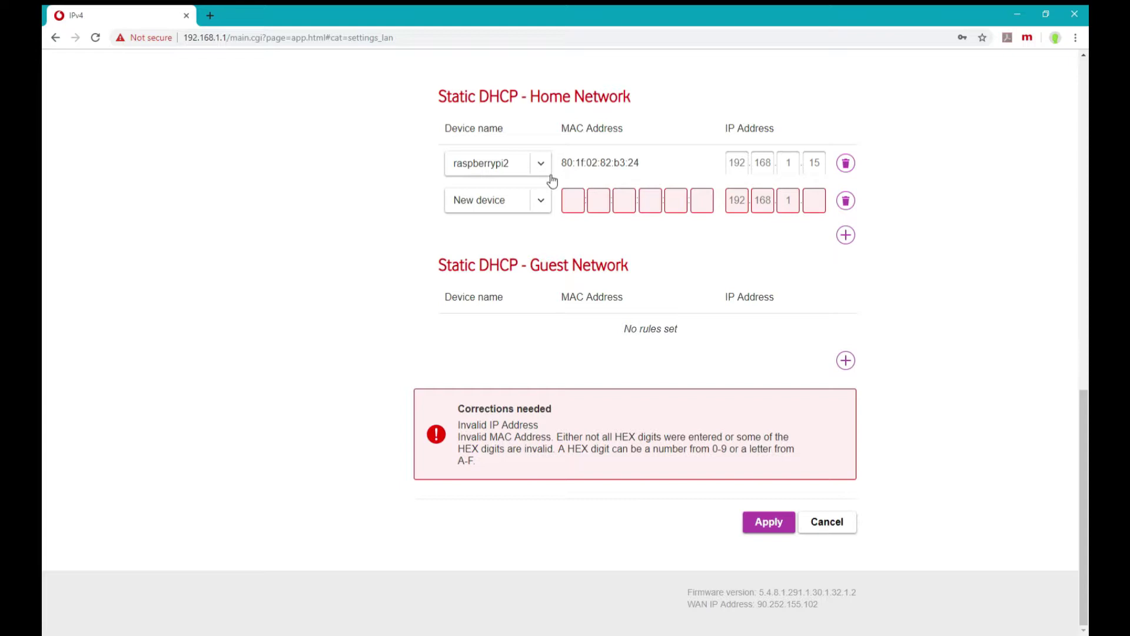
Delete the existing rows and re-add raspberrypi2 with last IP octet 15
click(848, 203)
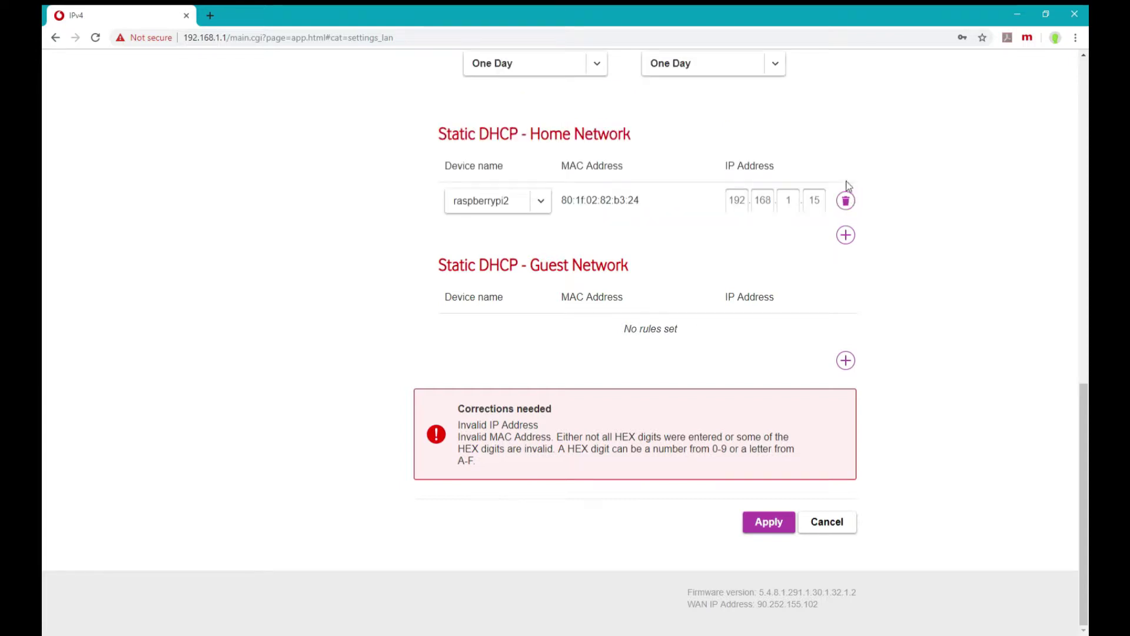
click(848, 199)
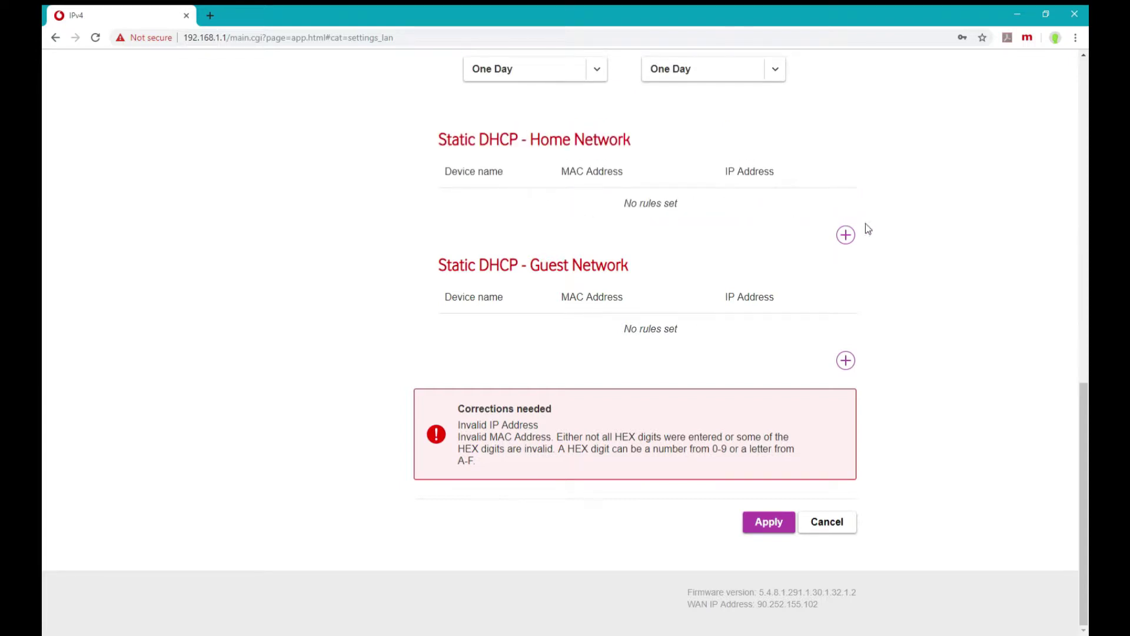
click(846, 235)
click(551, 206)
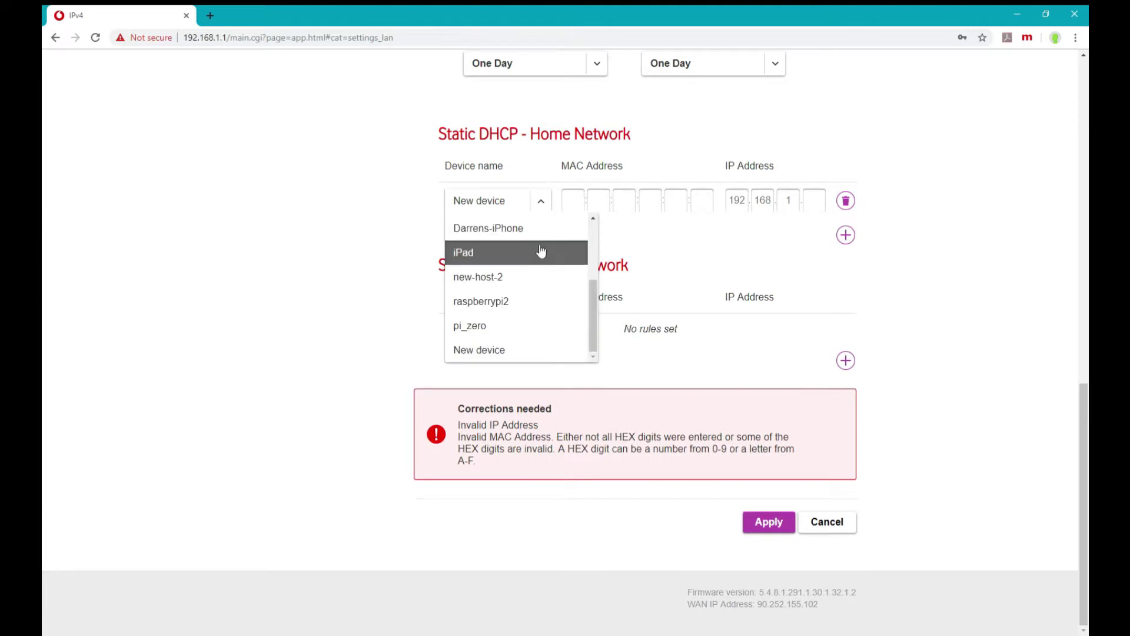
click(523, 298)
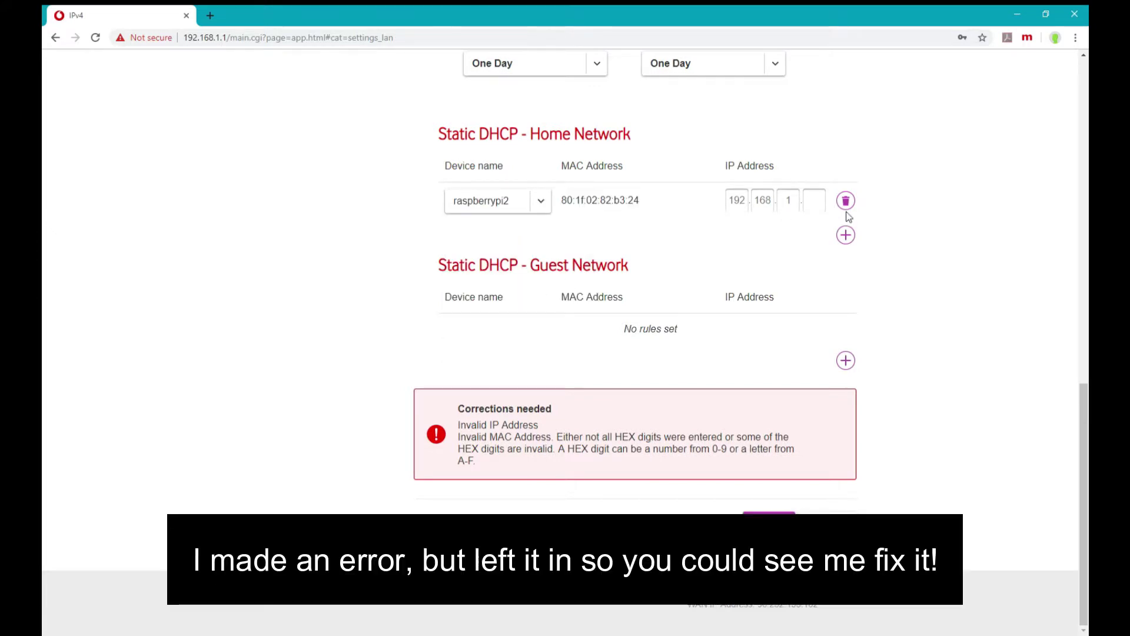
click(826, 207)
text(15)
Remove the extra blank row and apply the single raspberrypi2 reservation
click(846, 235)
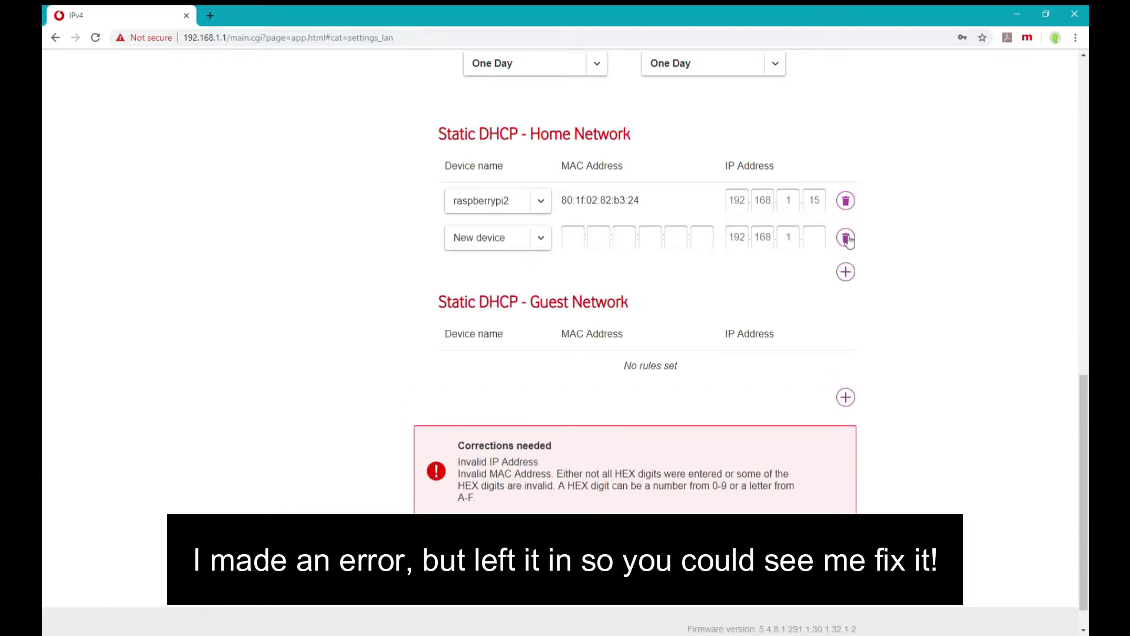
click(769, 559)
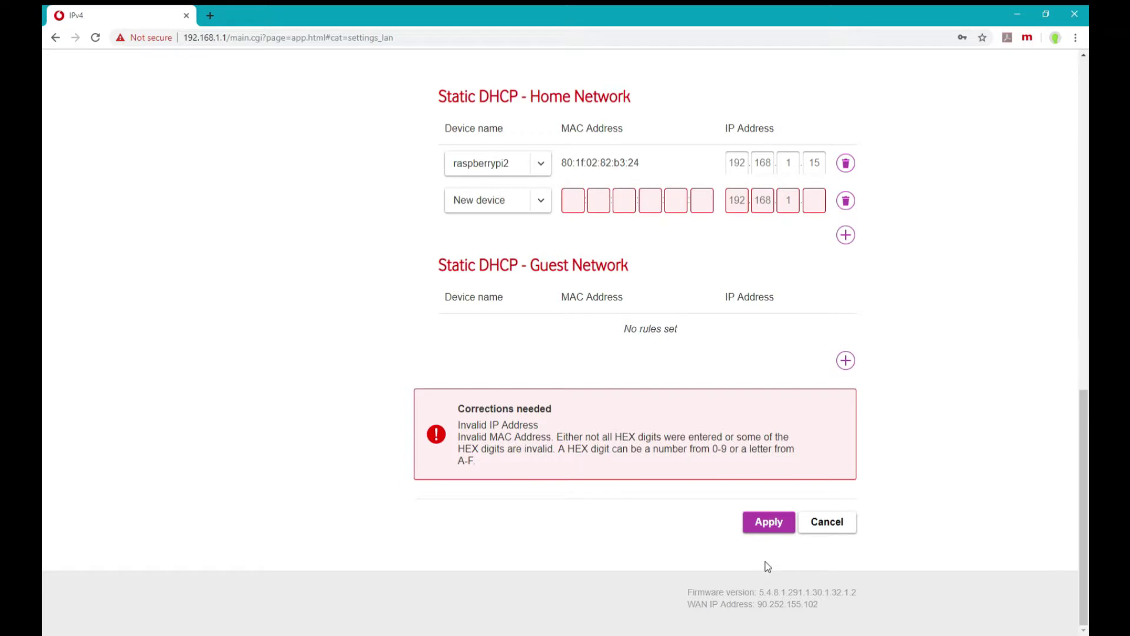
click(847, 202)
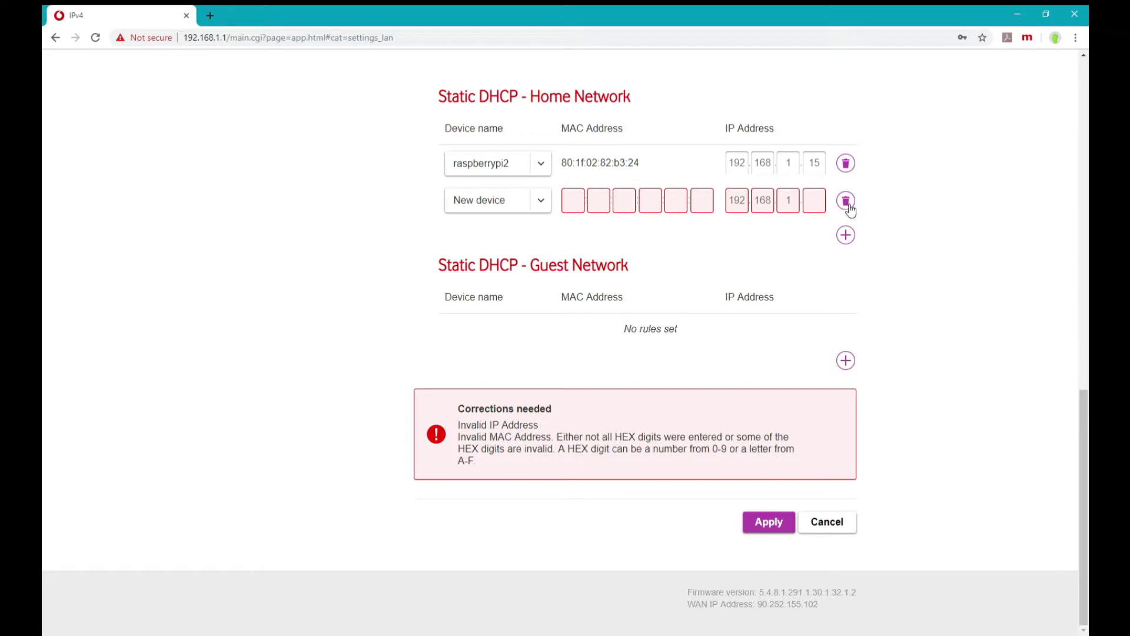
click(762, 527)
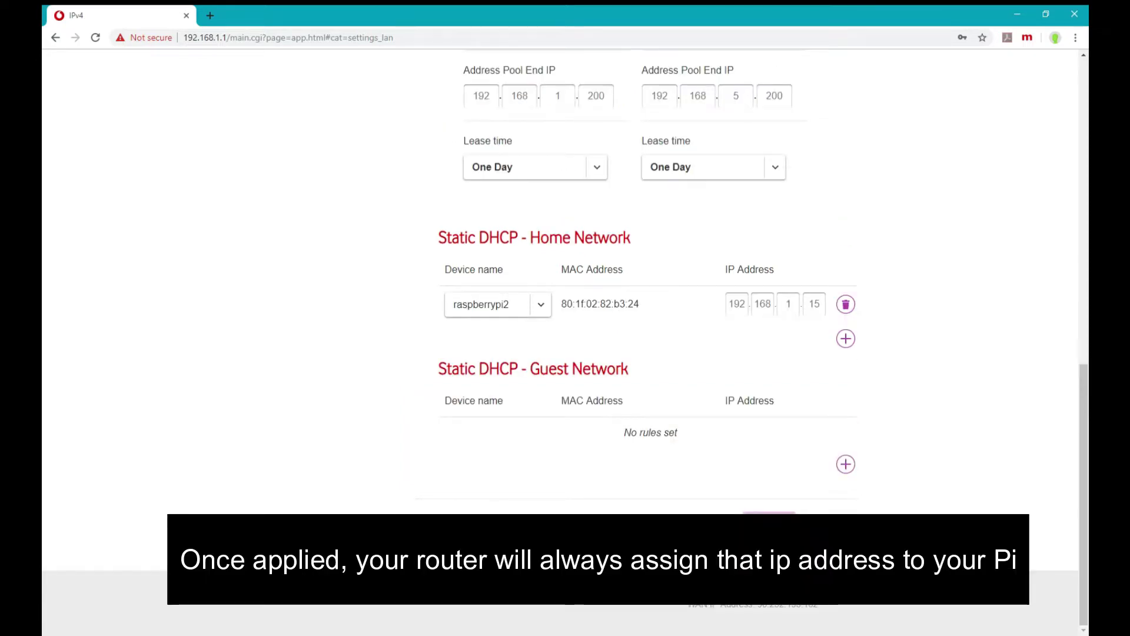
scroll(882, 424, up, 1)
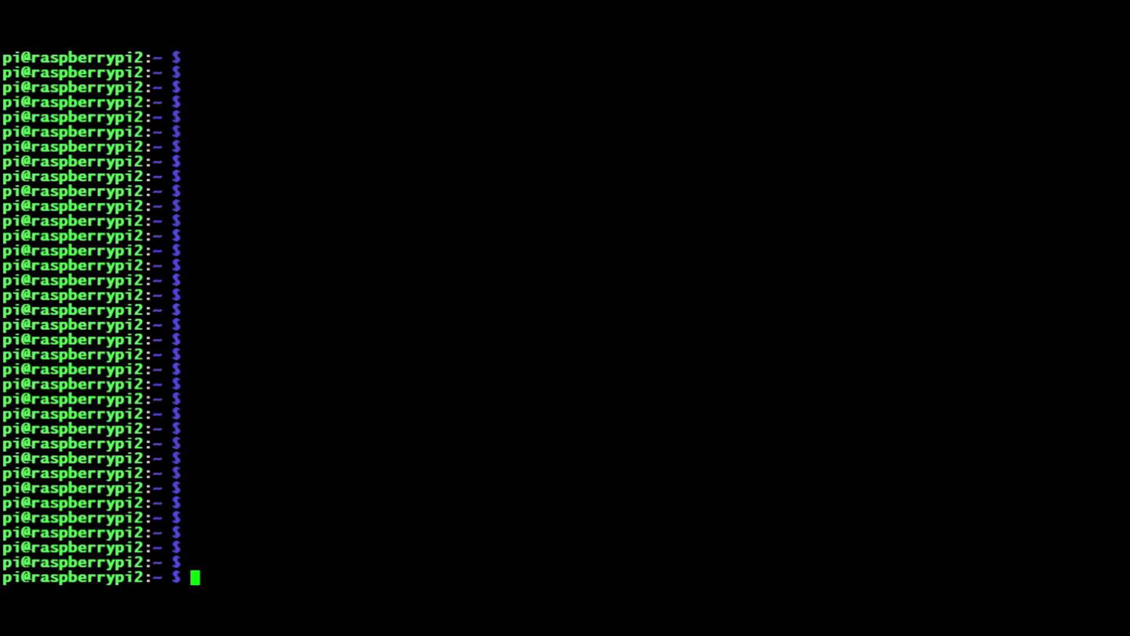
Change to /etc, list its files, and open dhcpcd.conf in nano with sudo
text(cd /etc)
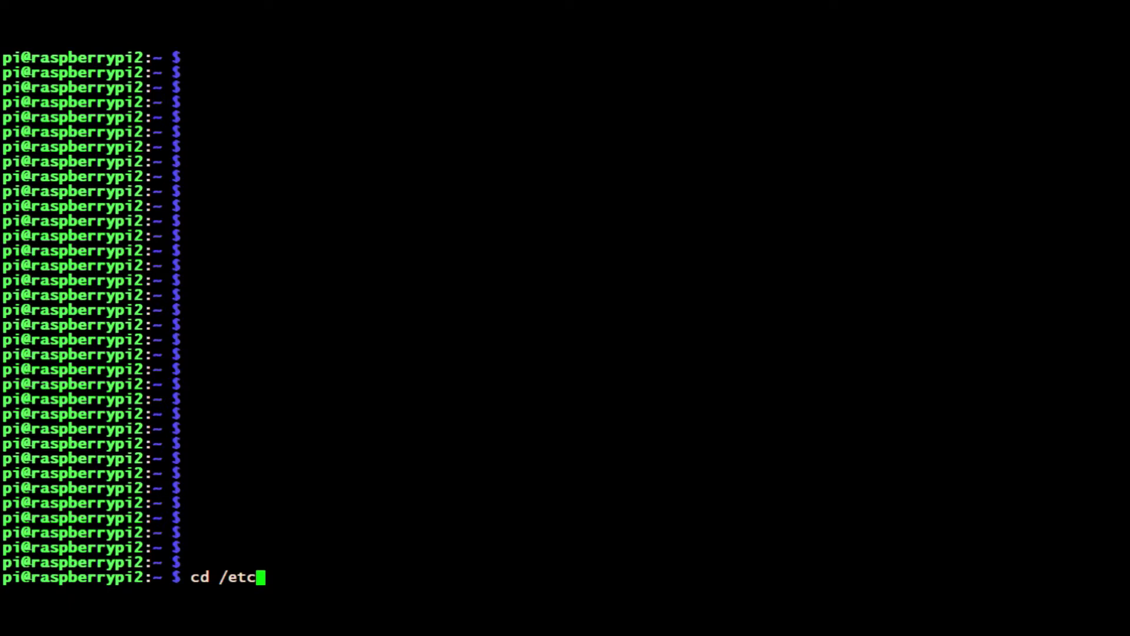
key(Return)
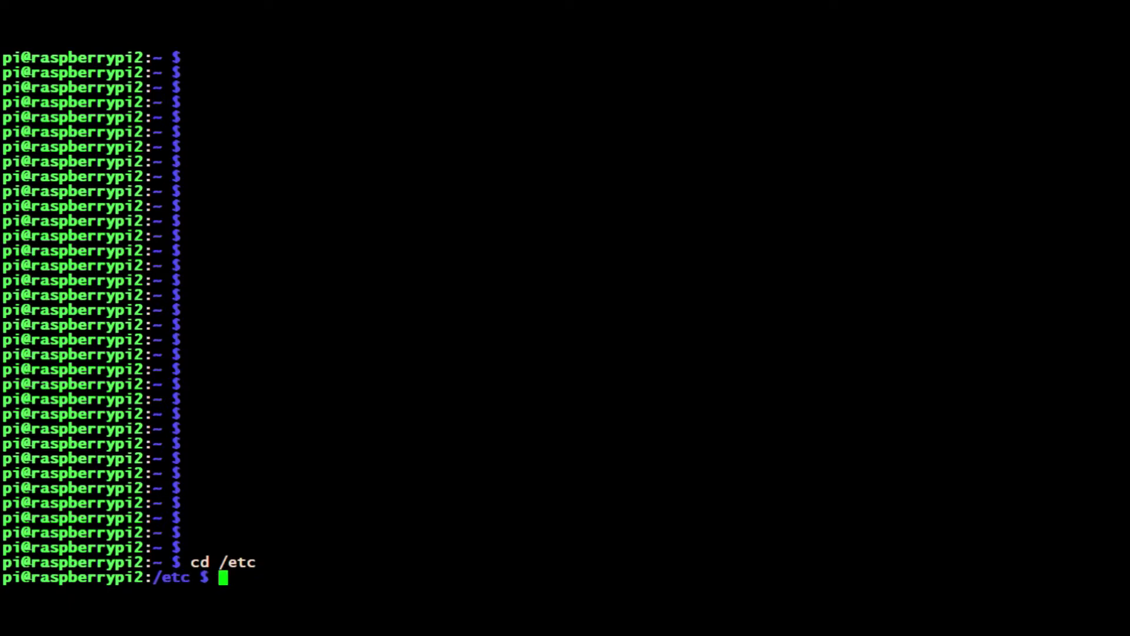
text(ls)
key(Return)
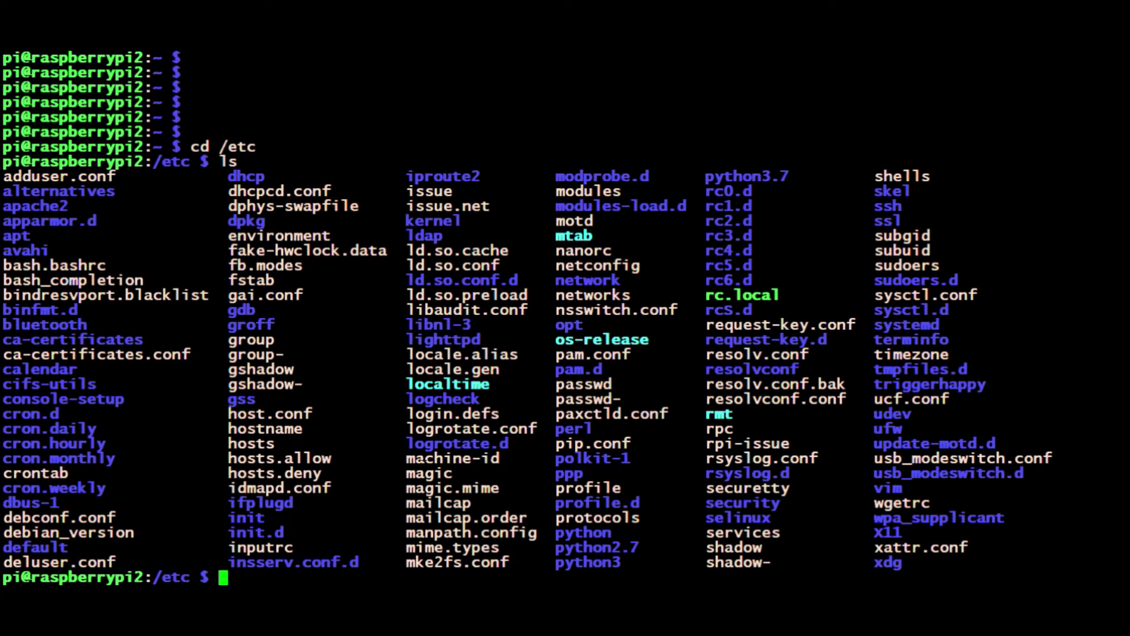
drag(223, 191, 340, 205)
click(341, 206)
text(sudo nan)
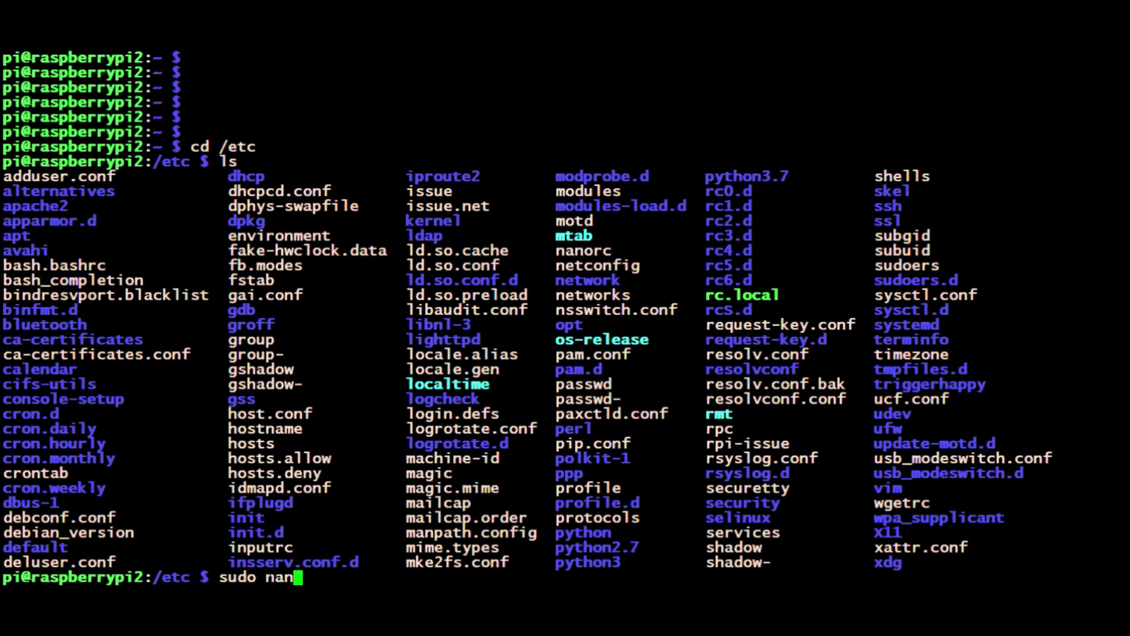
text(o dhcpc)
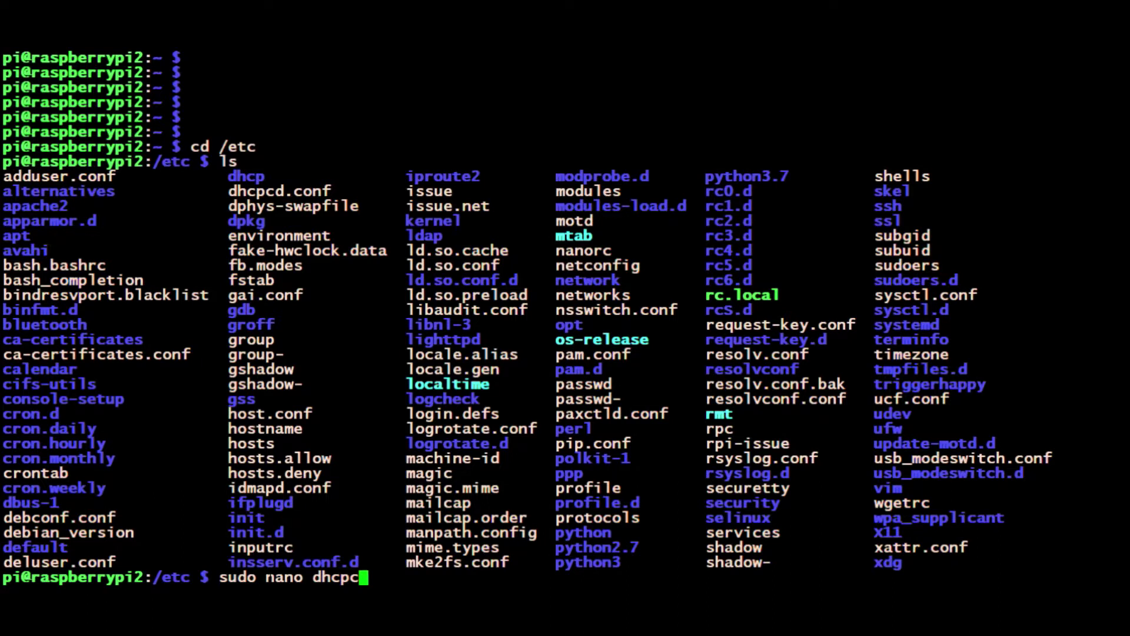
text(d.conf)
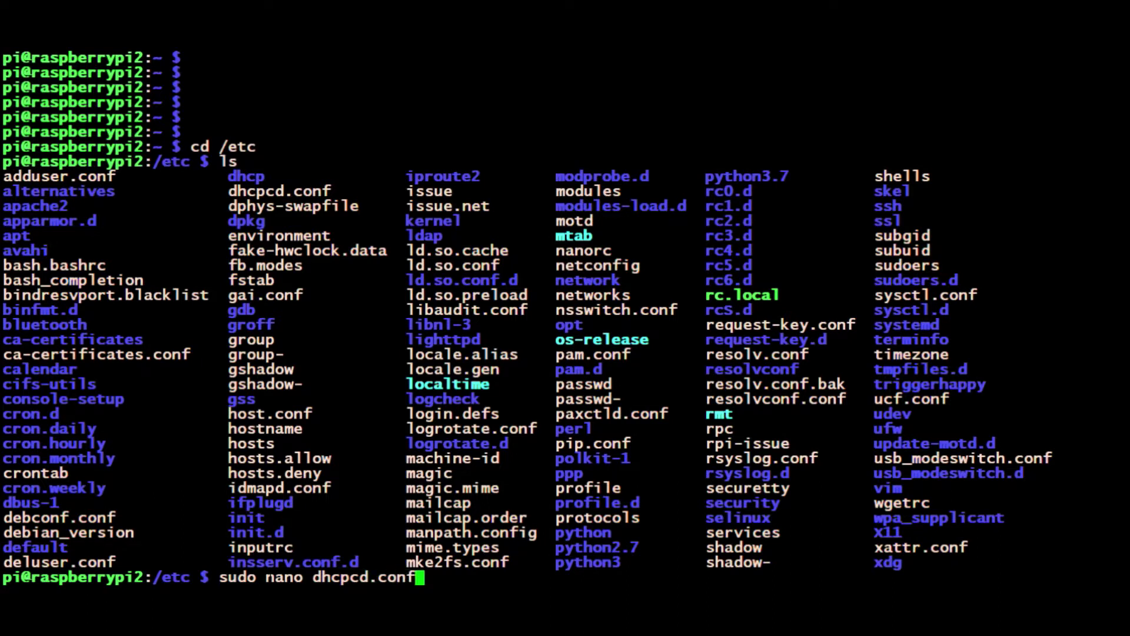
key(Return)
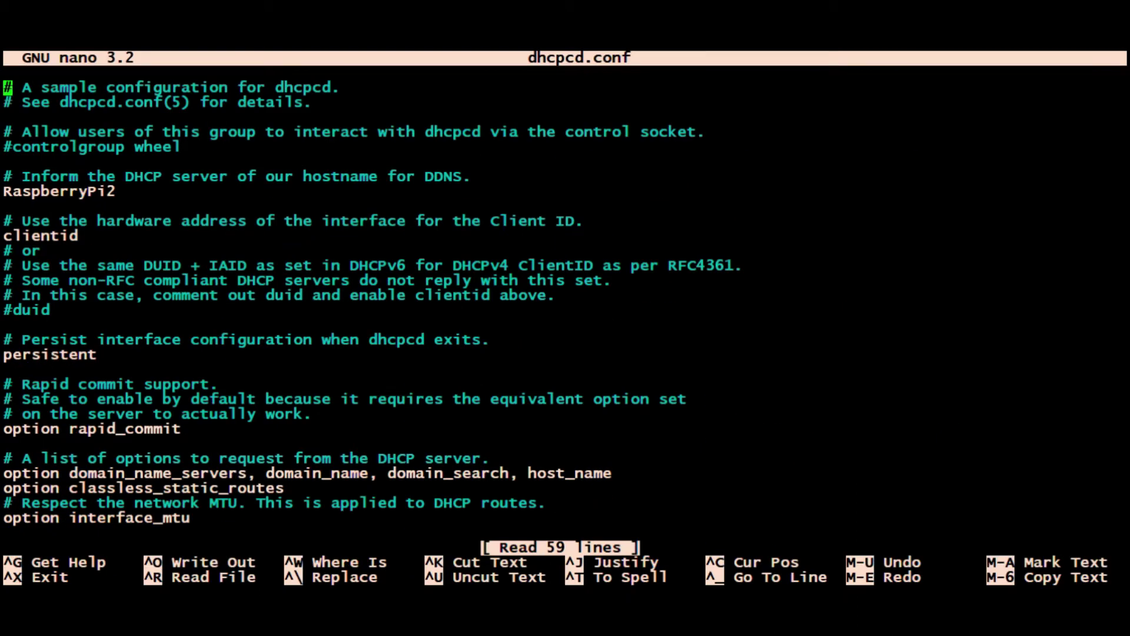
Add a '<----- Name of your Pi' note to the RaspberryPi2 hostname line, then erase it
key(Down)
key(Down)
key(Down)
key(Down)
key(Down)
key(Down)
key(Down)
key(Down)
key(Up)
key(Right)
key(Right)
key(Right)
key(Right)
key(Right)
key(Right)
key(Right)
key(Right)
key(Right)
key(Right)
key(Right)
key(Right)
key(Down)
key(Up)
text(<-----)
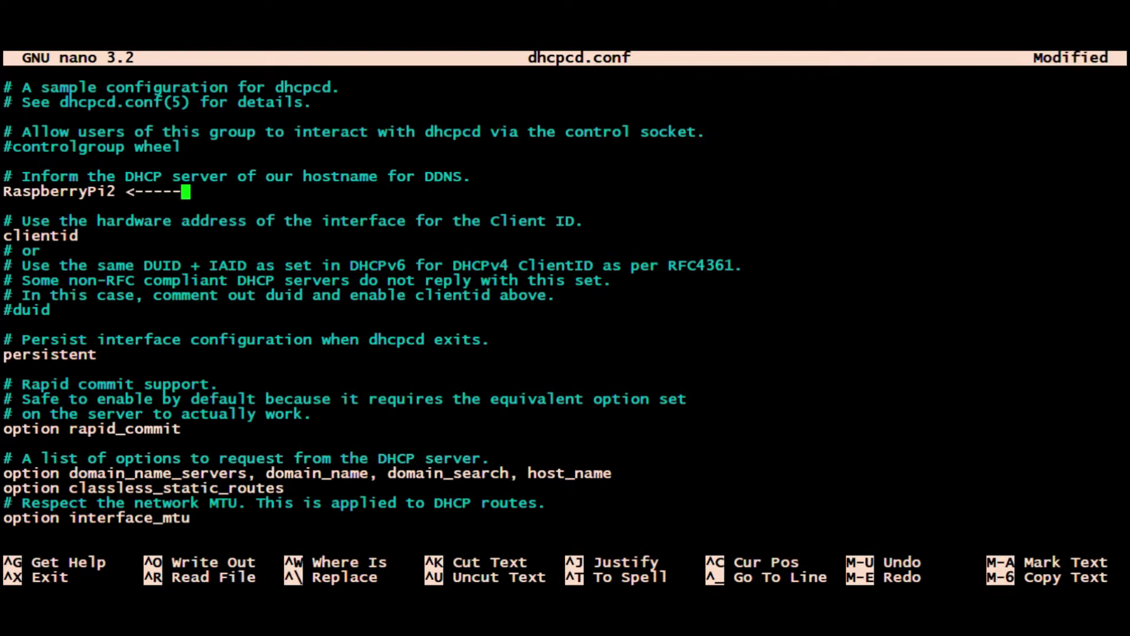
text( Name of )
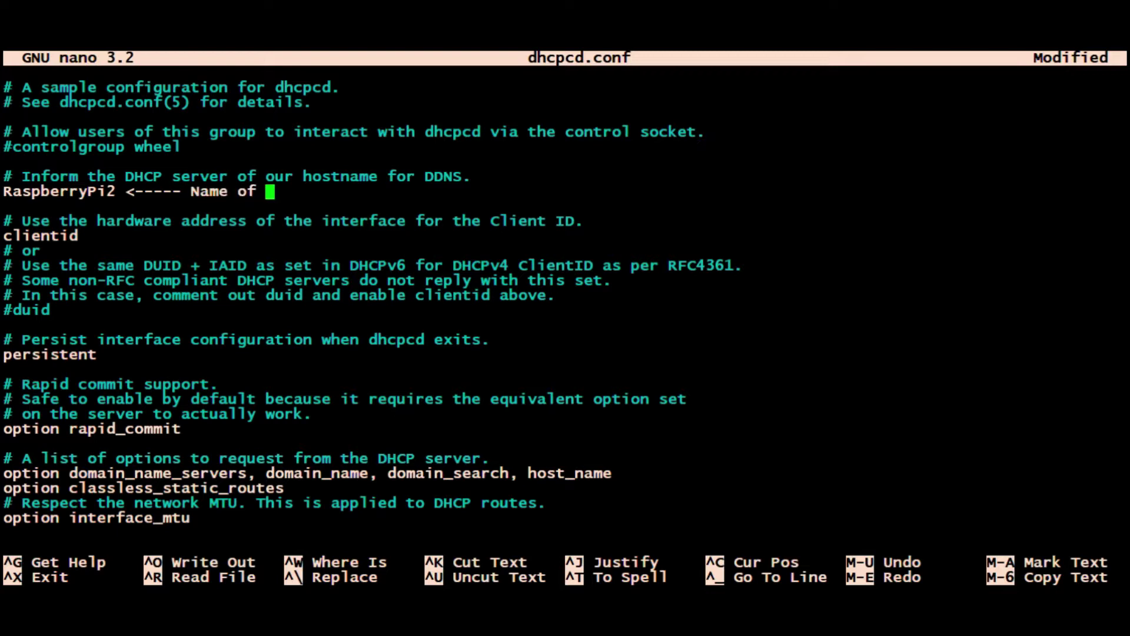
text(your Pi)
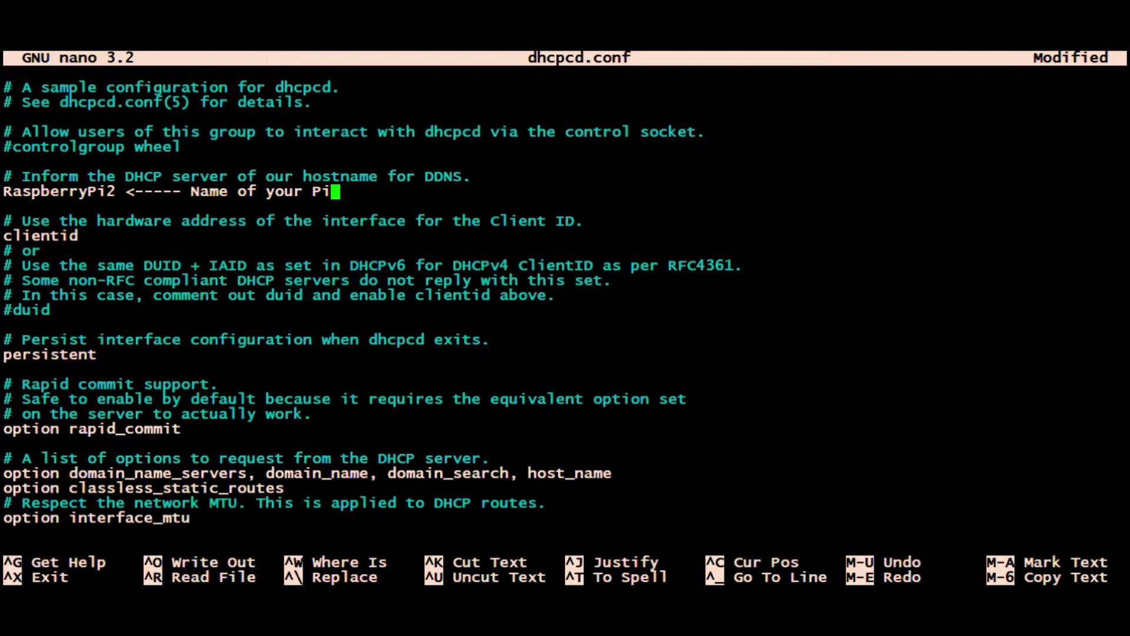
key(BackSpace)
key(BackSpace)
key(BackSpace)
key(BackSpace)
key(BackSpace)
key(BackSpace)
key(BackSpace)
key(BackSpace)
key(BackSpace)
key(BackSpace)
key(BackSpace)
key(BackSpace)
key(BackSpace)
key(BackSpace)
key(BackSpace)
key(BackSpace)
key(BackSpace)
key(BackSpace)
key(BackSpace)
key(BackSpace)
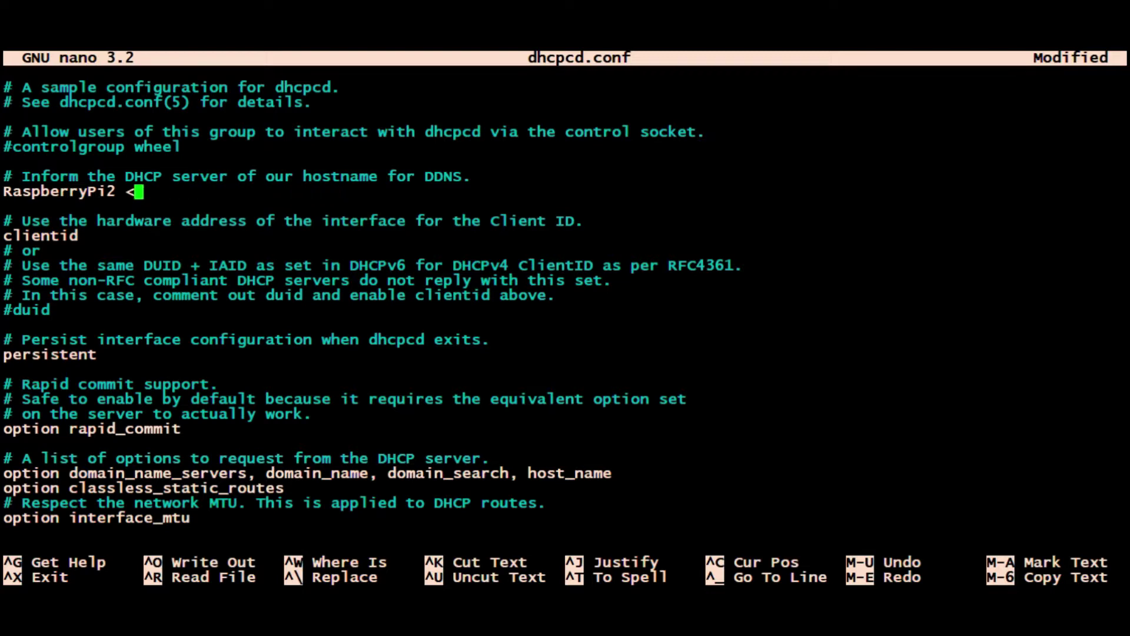
Type an eth0-versus-wlan0 note after 'interface wlan0', then erase most of it
key(Down)
key(Down)
key(Down)
key(Down)
key(Down)
key(Down)
key(Down)
key(Down)
key(Down)
key(Down)
key(Down)
key(Down)
key(Down)
key(Down)
key(Down)
key(Down)
key(Down)
key(Down)
key(Down)
key(Down)
key(Down)
key(Down)
key(Down)
key(Down)
key(Down)
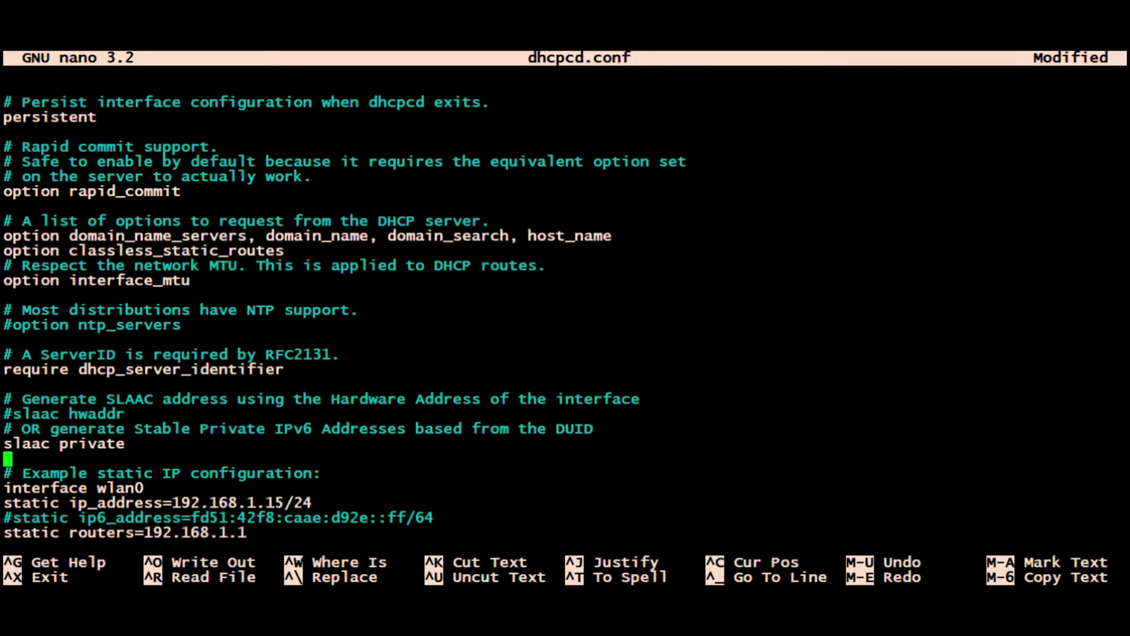
key(Right)
key(Right)
text(<--- chnage)
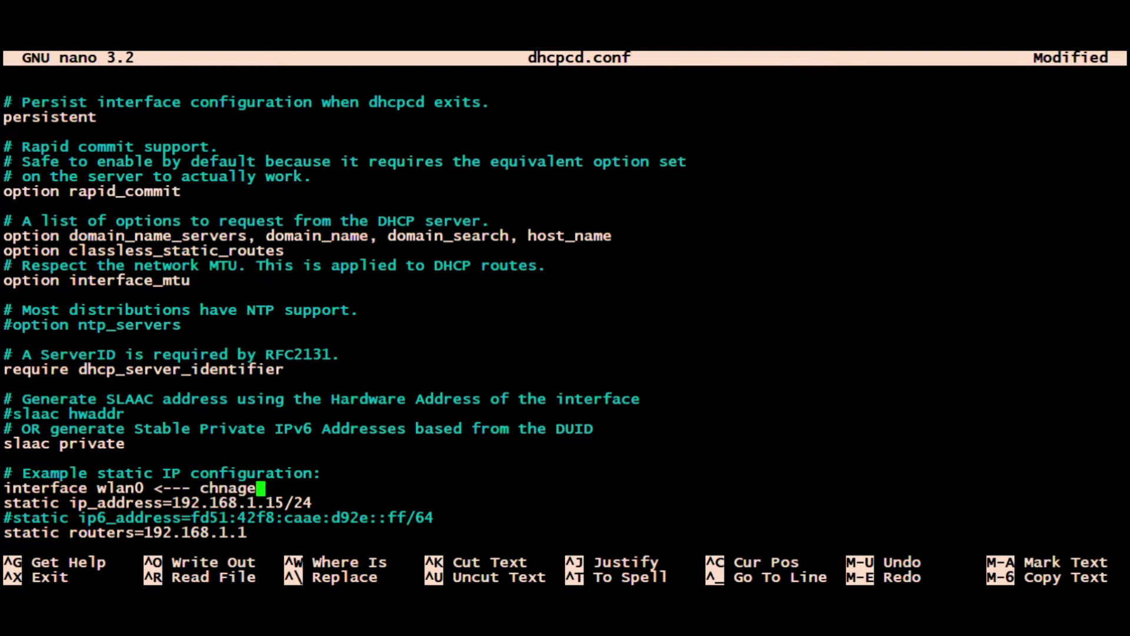
key(BackSpace)
key(BackSpace)
key(BackSpace)
key(BackSpace)
key(BackSpace)
text(ange to eth)
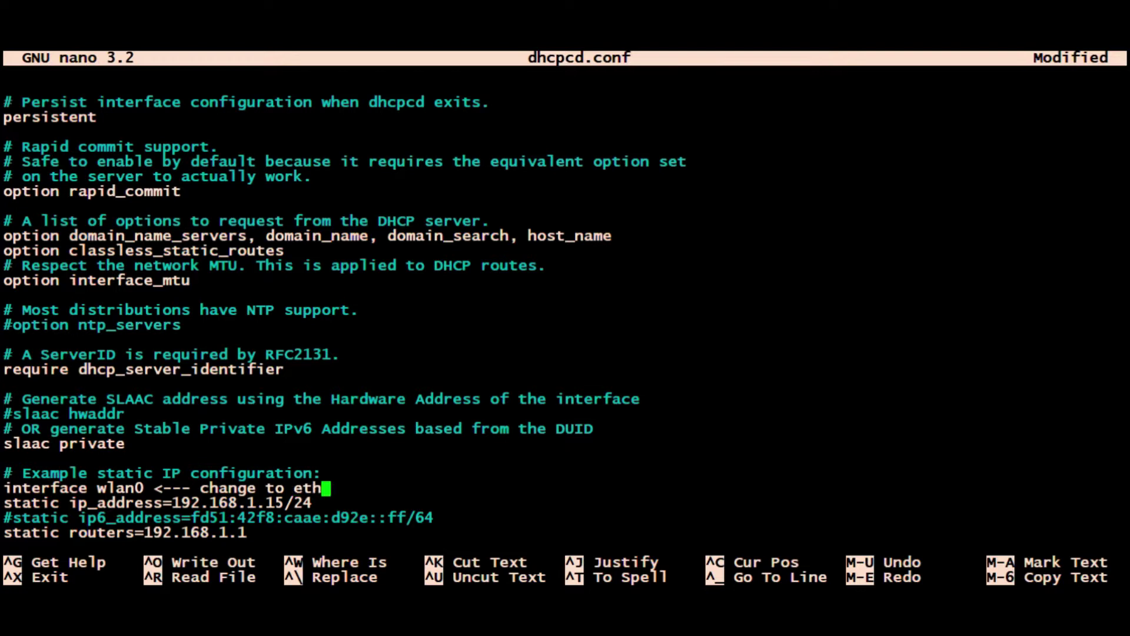
text(0 if wir)
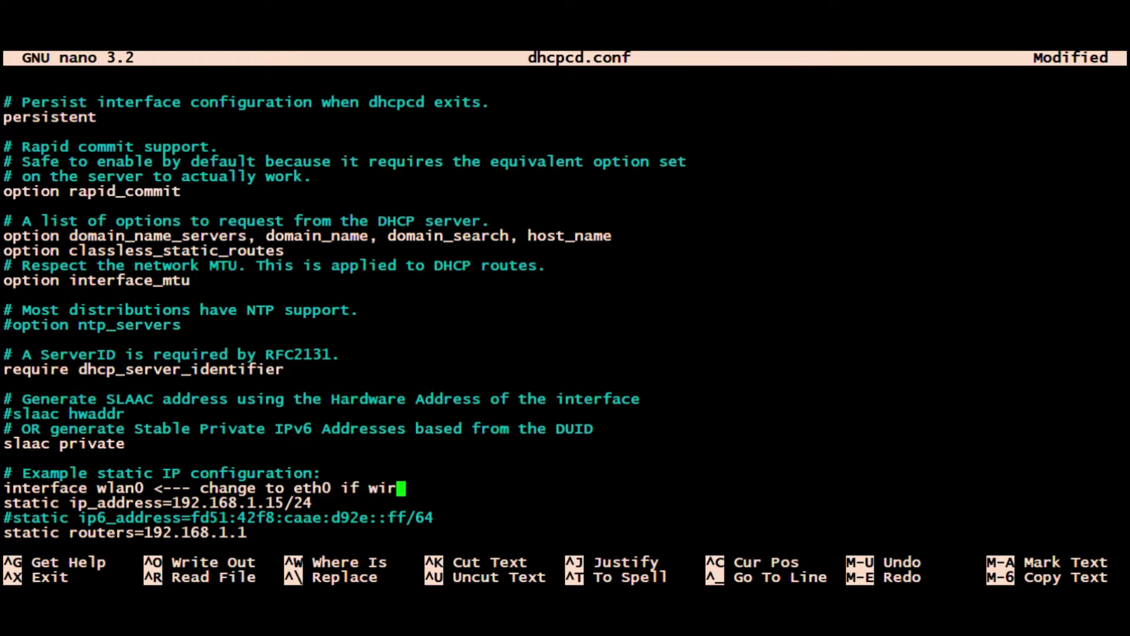
text(ed with )
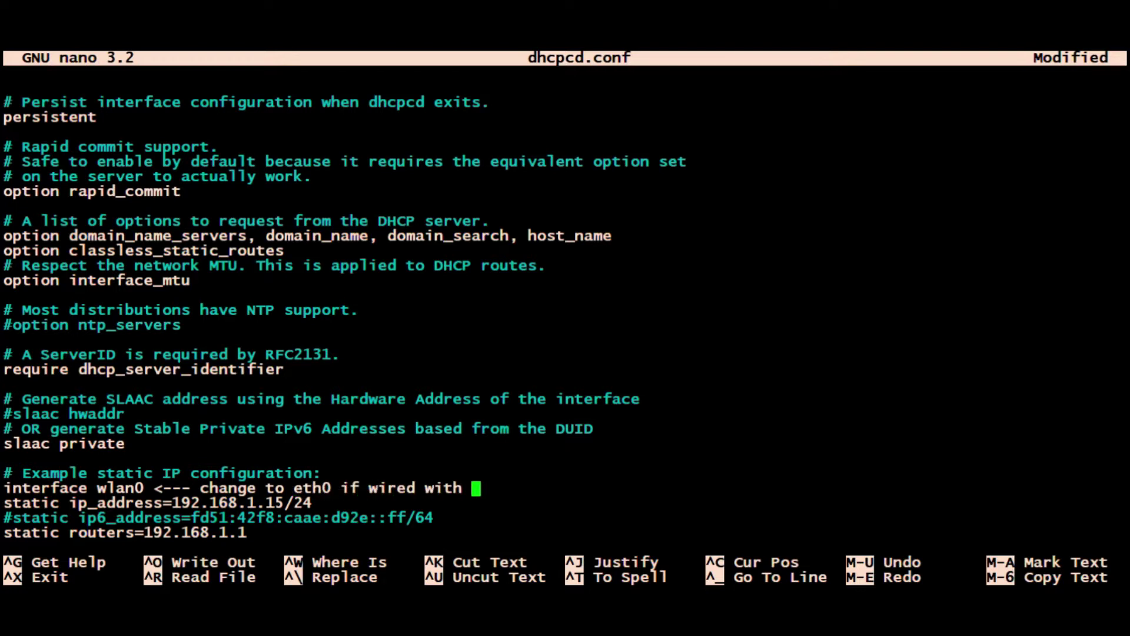
text(ethernet cable, else)
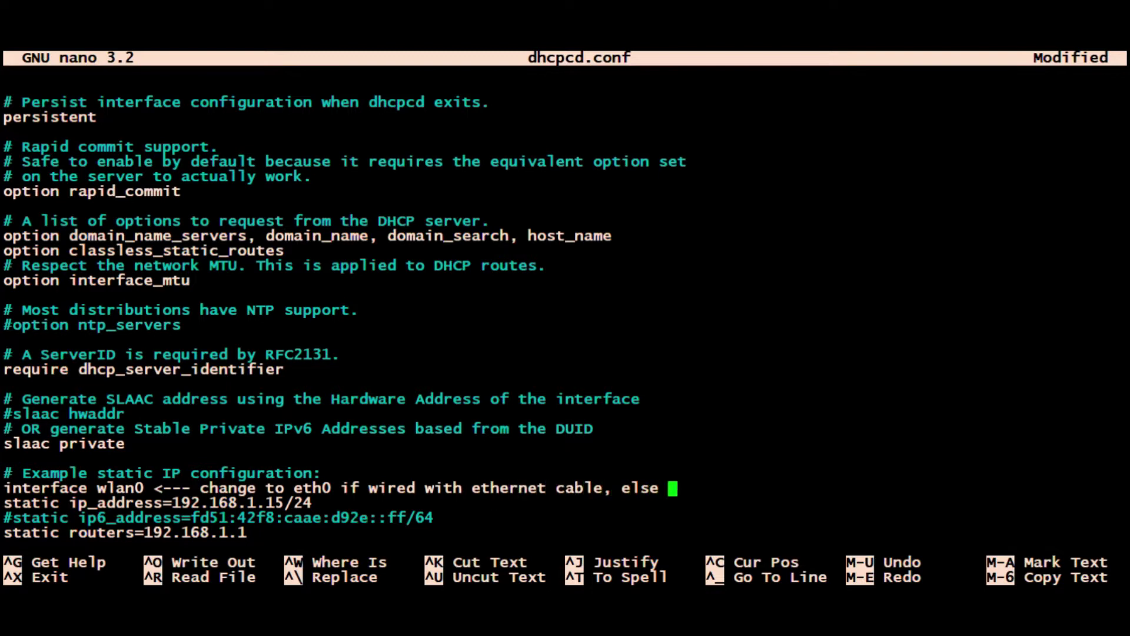
text( use wlan)
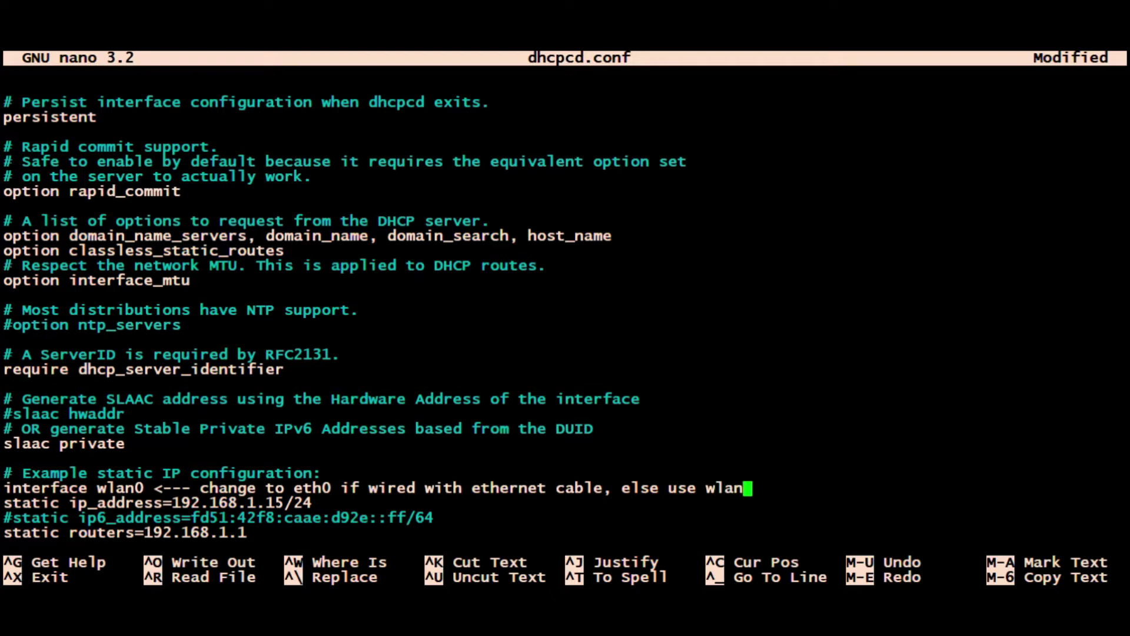
text(0)
key(BackSpace)
key(BackSpace)
key(BackSpace)
key(BackSpace)
key(BackSpace)
key(BackSpace)
key(BackSpace)
key(BackSpace)
key(BackSpace)
key(BackSpace)
key(BackSpace)
key(BackSpace)
key(BackSpace)
key(BackSpace)
key(BackSpace)
key(BackSpace)
key(BackSpace)
key(BackSpace)
key(BackSpace)
key(BackSpace)
key(BackSpace)
key(BackSpace)
key(BackSpace)
key(BackSpace)
key(BackSpace)
key(BackSpace)
key(BackSpace)
key(BackSpace)
key(BackSpace)
key(BackSpace)
key(BackSpace)
key(BackSpace)
key(BackSpace)
key(BackSpace)
key(BackSpace)
key(BackSpace)
key(BackSpace)
key(BackSpace)
key(BackSpace)
key(BackSpace)
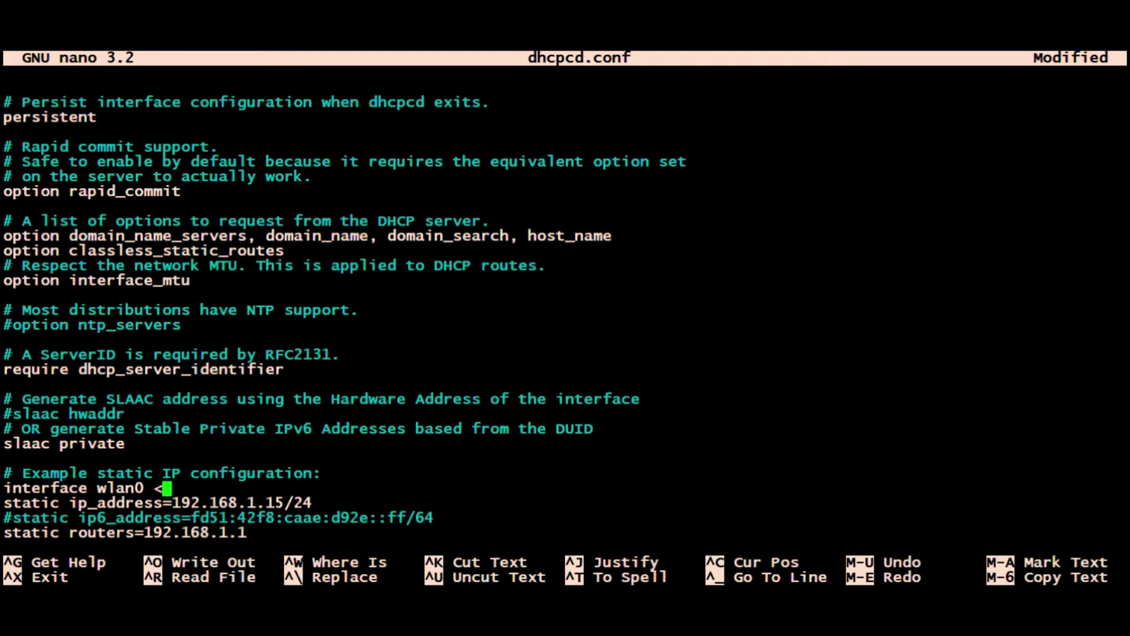
Annotate the ip_address=192.168.1.15/24 line as the address used with PuTTY/SSH client
key(Down)
key(Right)
key(Right)
key(Right)
key(Right)
key(Right)
key(Right)
key(Right)
key(Right)
key(Right)
key(Right)
key(Right)
key(Right)
key(Right)
key(Right)
key(Right)
key(Right)
key(Right)
text(<---- static ip a)
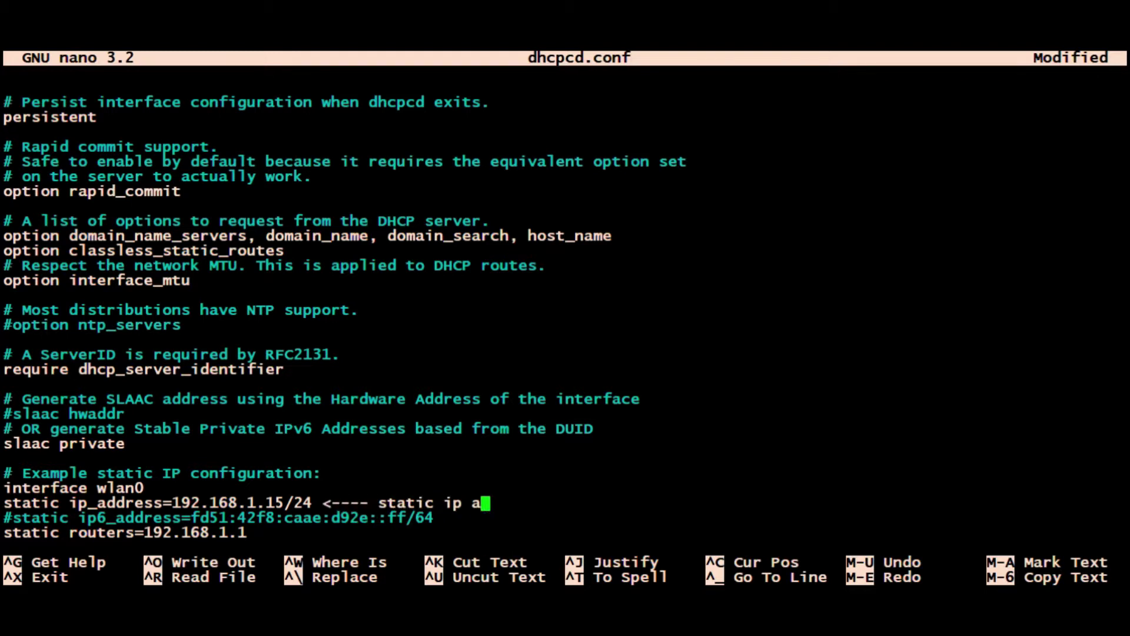
text(ddress tha)
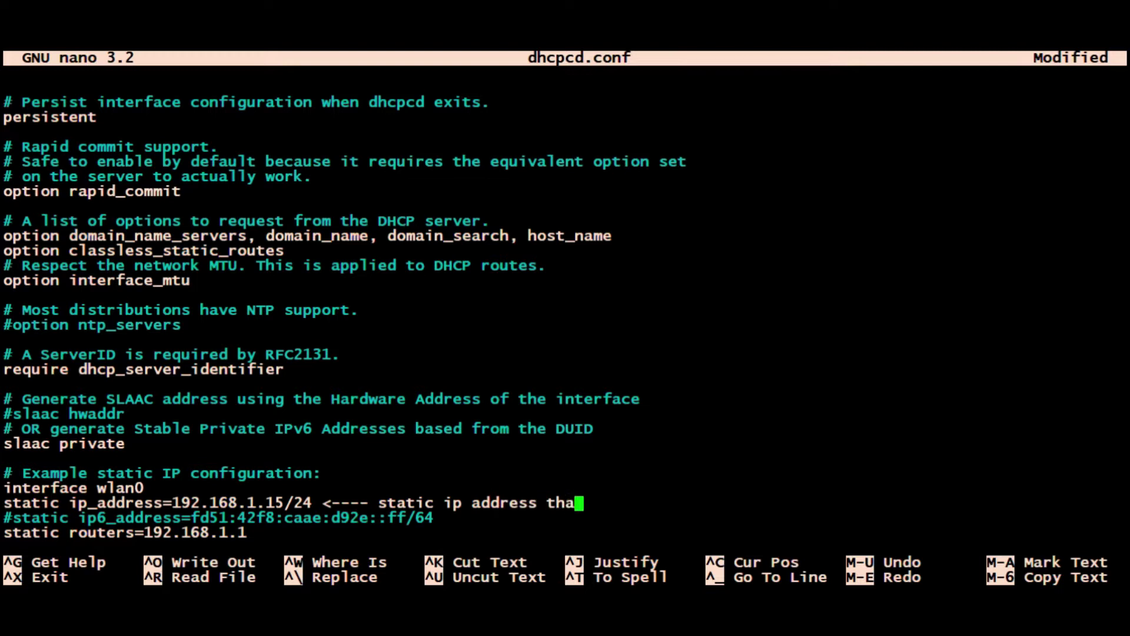
text(t you will al)
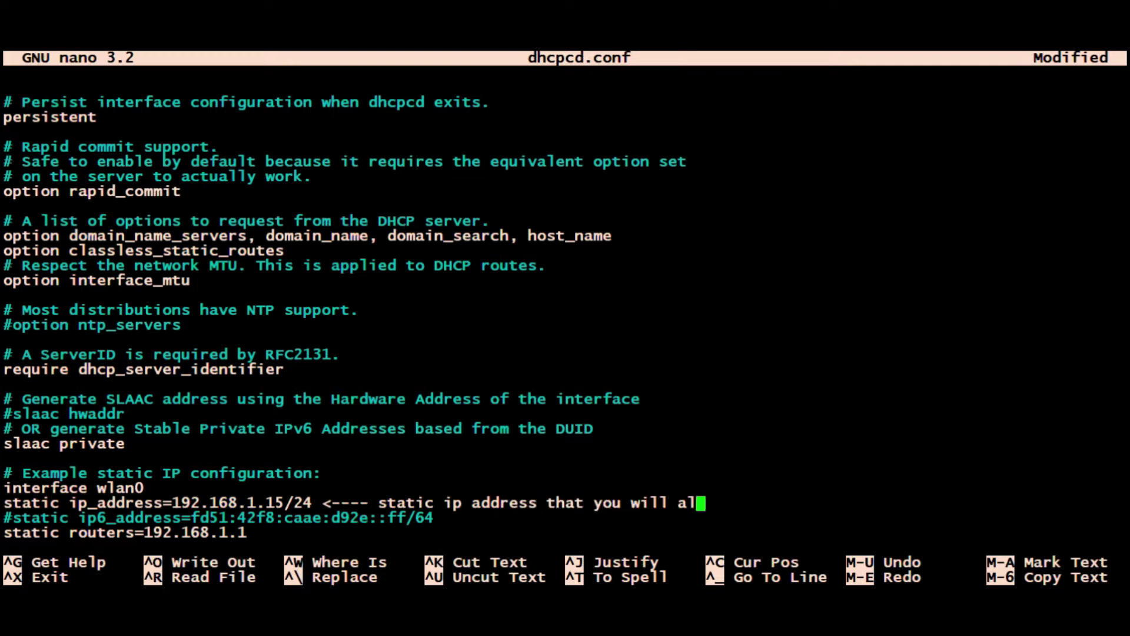
text(ways y)
text(use when conn)
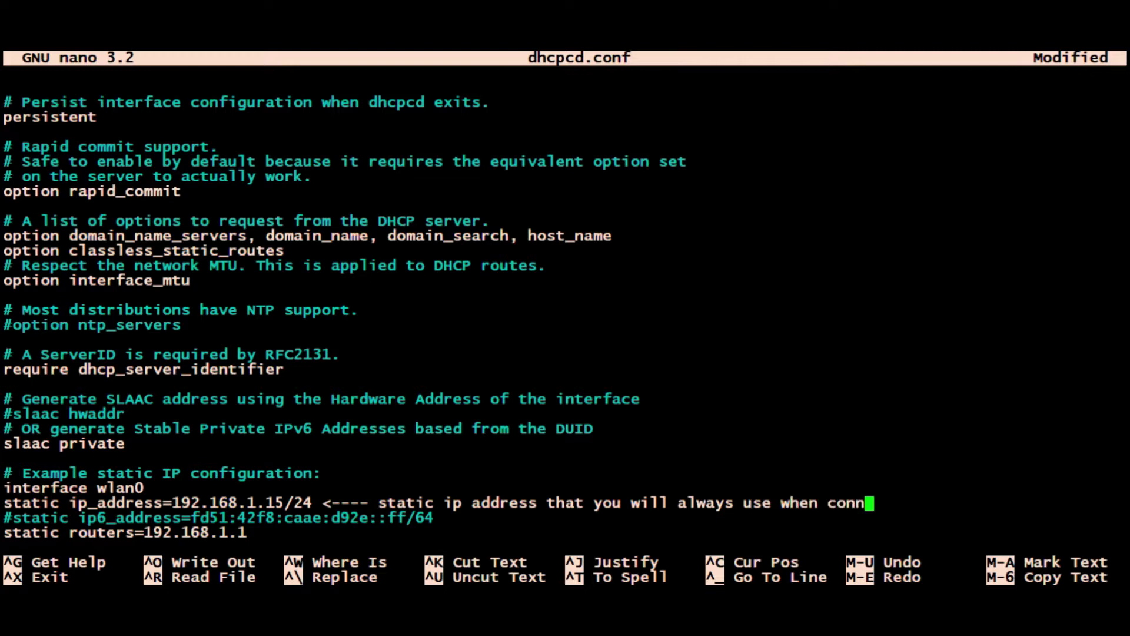
text(ecting ith)
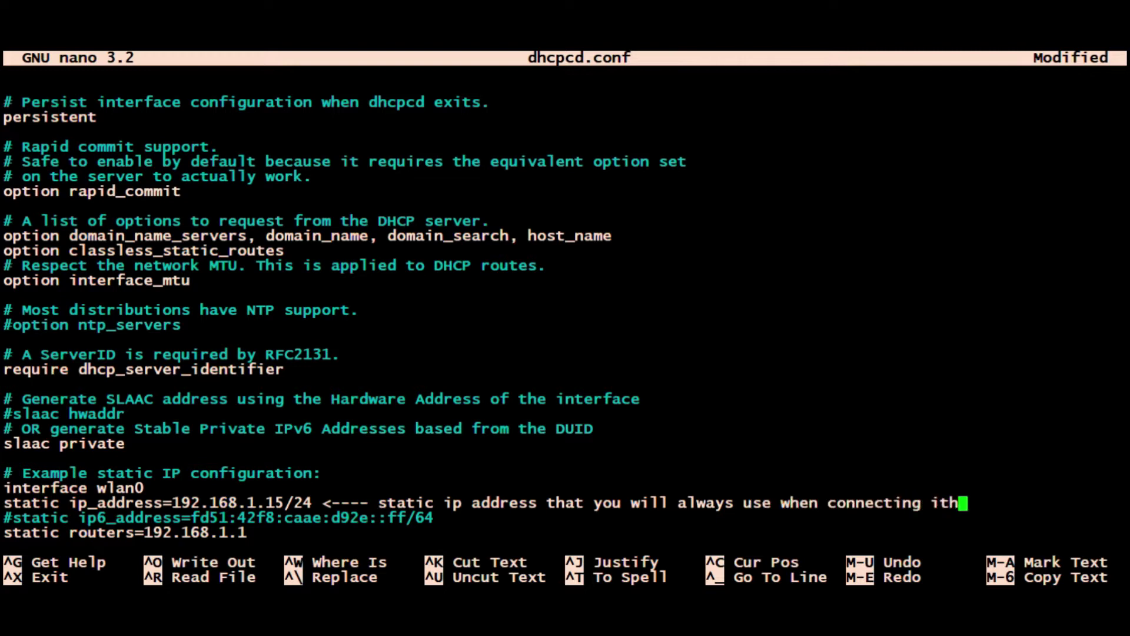
key(BackSpace)
key(BackSpace)
key(BackSpace)
text(with PuTTy)
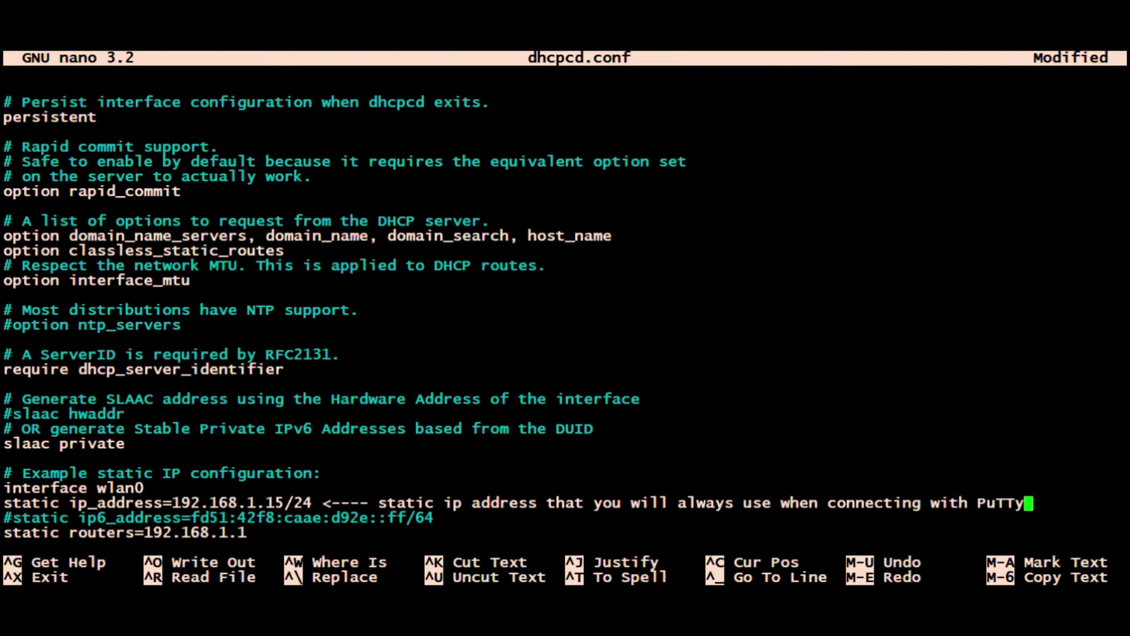
text( or)
key(BackSpace)
key(BackSpace)
key(BackSpace)
text(/SSH )
text(client)
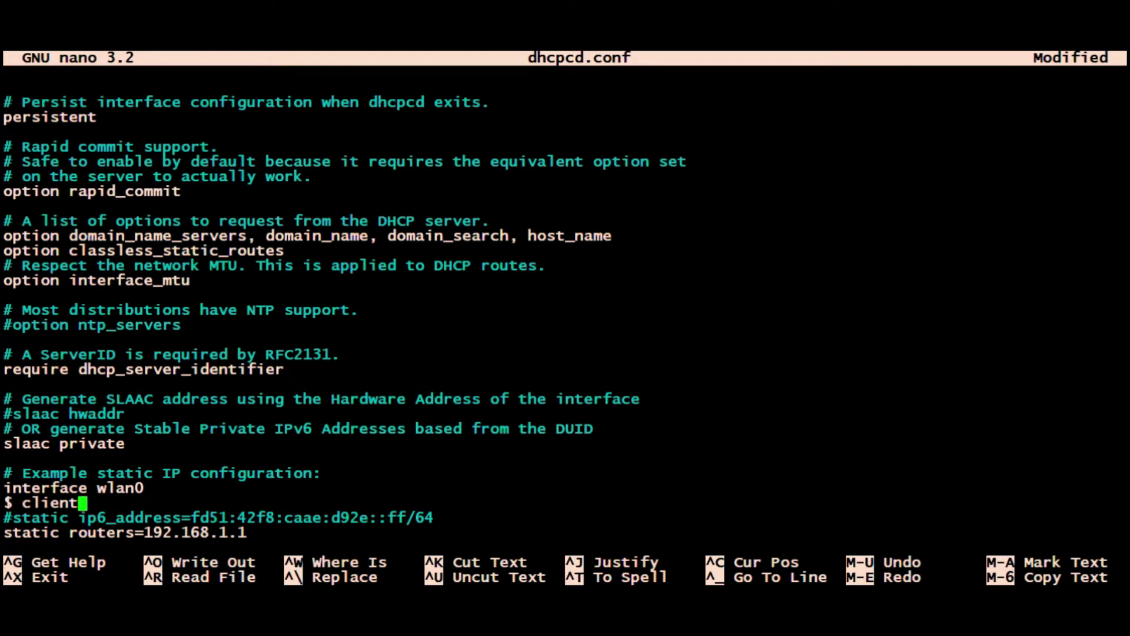
Erase the note and leftover '<' from the ip_address line
key(BackSpace)
key(BackSpace)
key(BackSpace)
key(BackSpace)
key(BackSpace)
key(BackSpace)
key(BackSpace)
key(BackSpace)
key(BackSpace)
key(BackSpace)
key(BackSpace)
key(BackSpace)
key(BackSpace)
key(BackSpace)
key(BackSpace)
key(BackSpace)
key(BackSpace)
key(BackSpace)
key(BackSpace)
key(BackSpace)
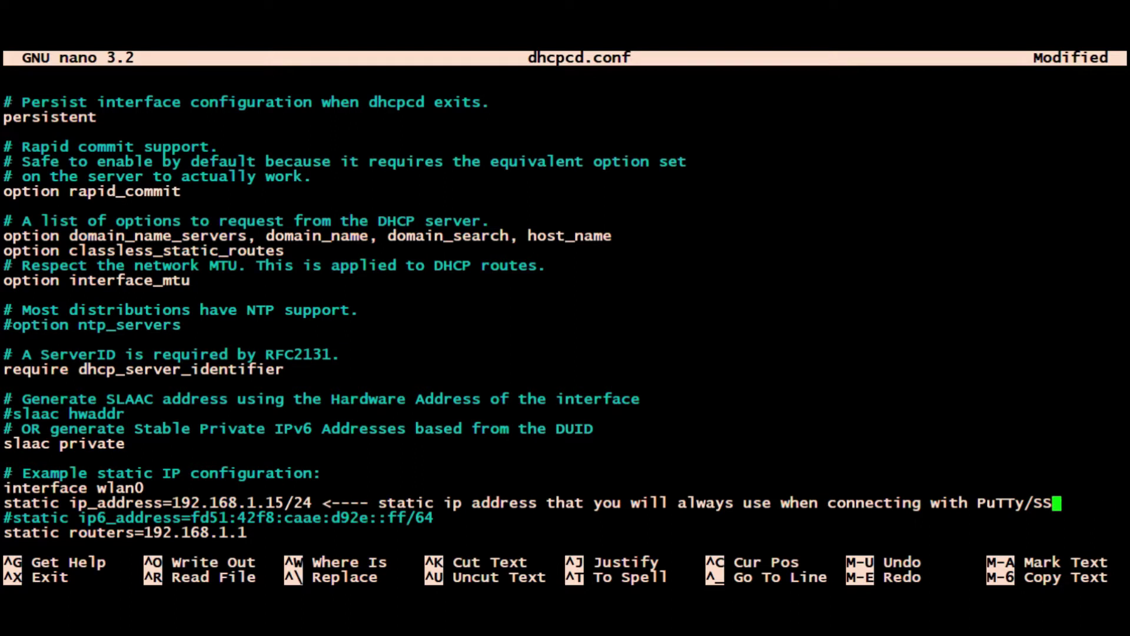
key(BackSpace)
key(BackSpace)
key(BackSpace)
key(BackSpace)
key(BackSpace)
key(BackSpace)
key(BackSpace)
key(BackSpace)
key(BackSpace)
key(BackSpace)
key(BackSpace)
key(BackSpace)
key(BackSpace)
key(BackSpace)
key(BackSpace)
key(BackSpace)
key(BackSpace)
key(BackSpace)
key(BackSpace)
key(BackSpace)
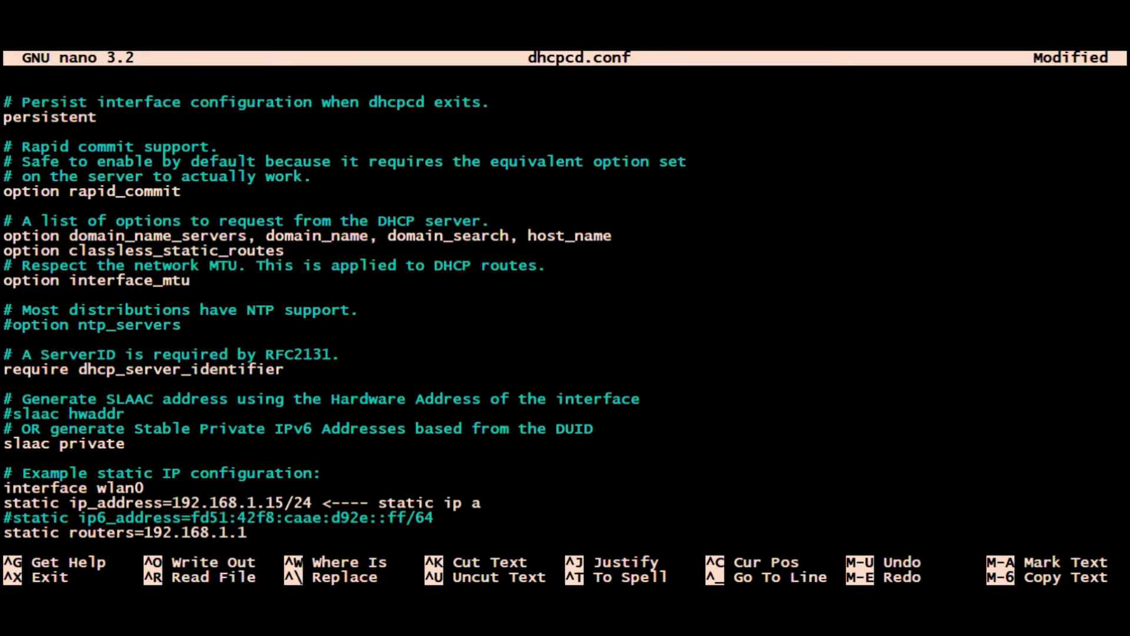
key(BackSpace)
key(BackSpace)
key(BackSpace)
key(BackSpace)
key(BackSpace)
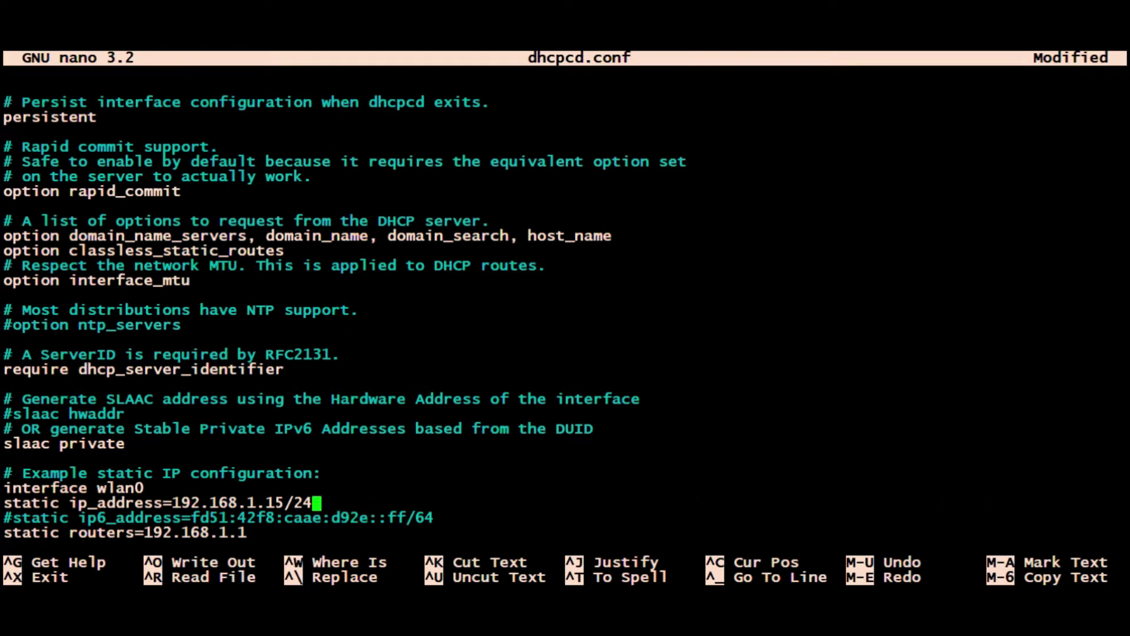
key(Down)
key(Down)
text(<----- yo)
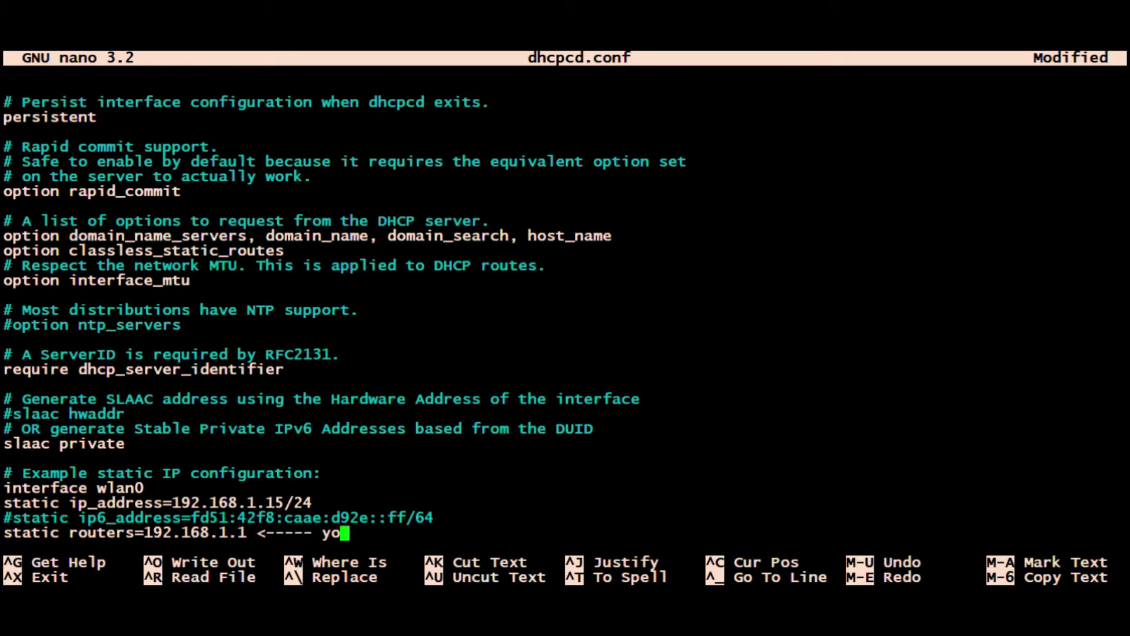
text(ur "Default )
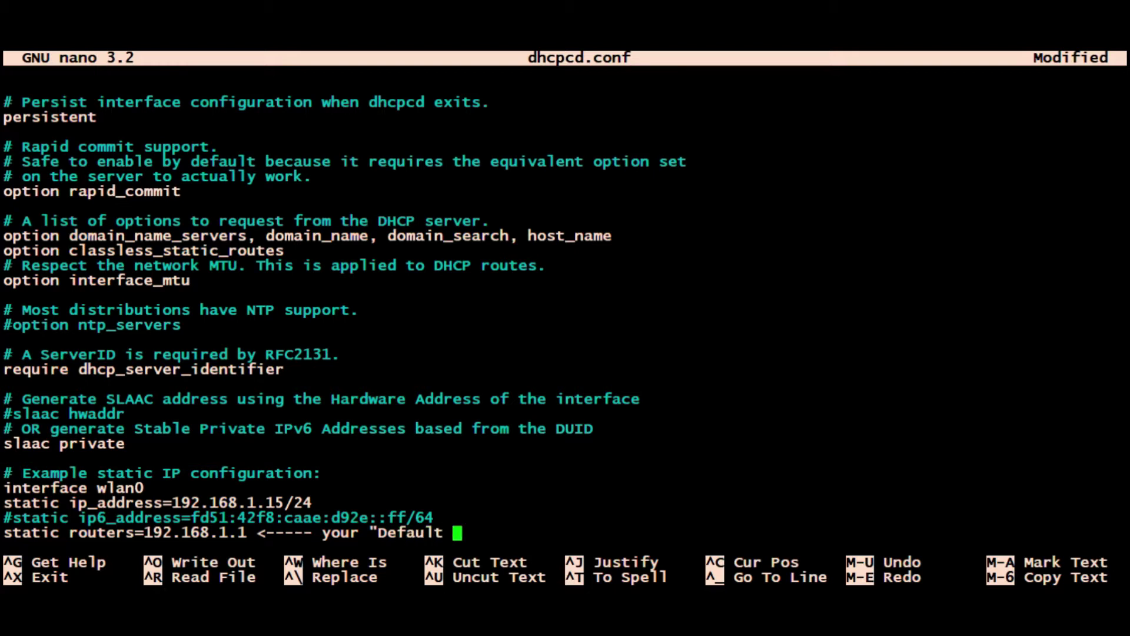
text(Gateway")
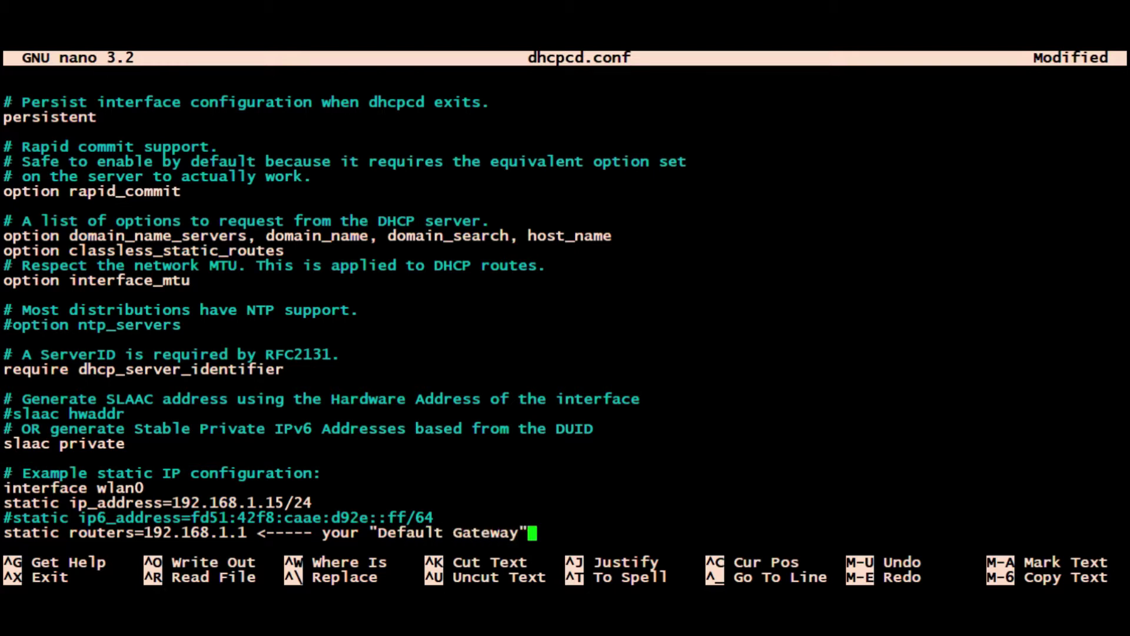
text( -- (usually 192.1)
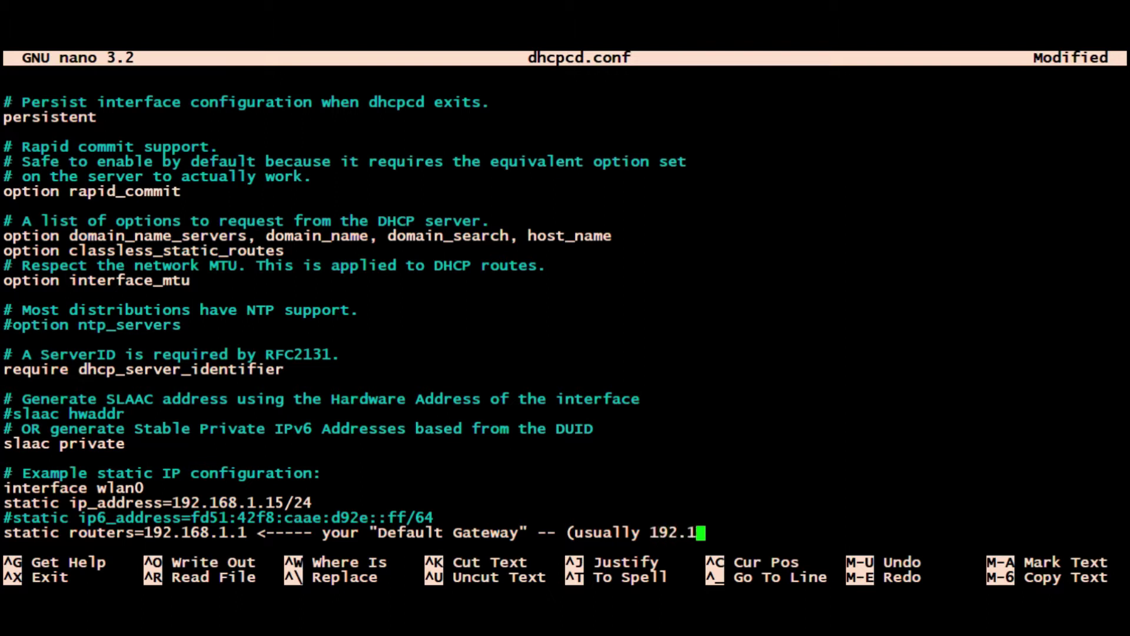
text(68.1.1)
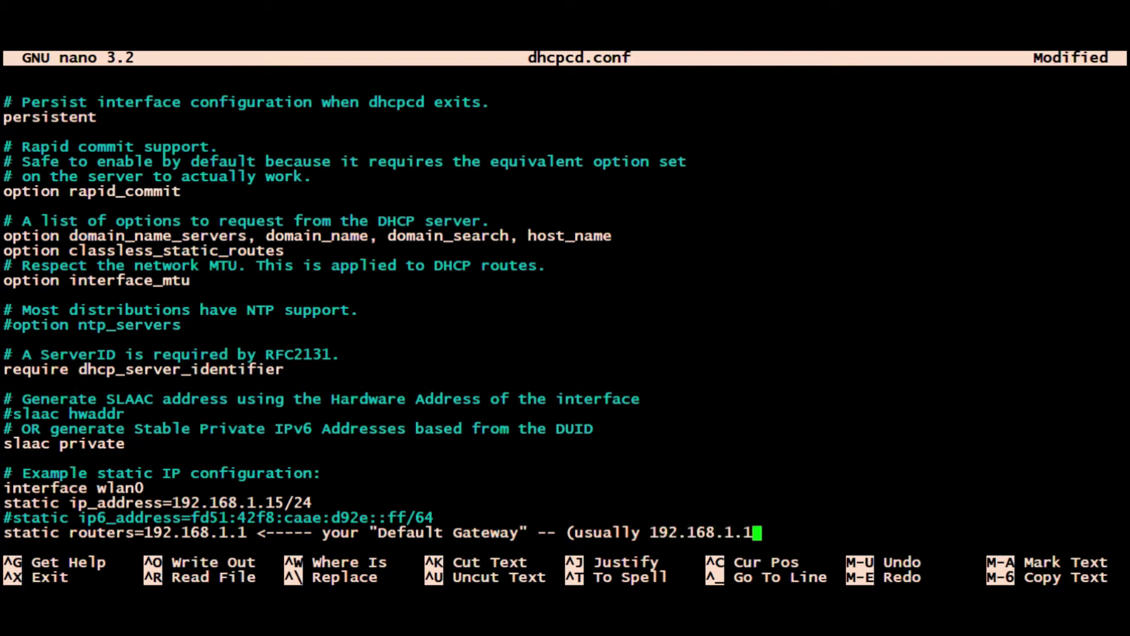
text(, or 192.)
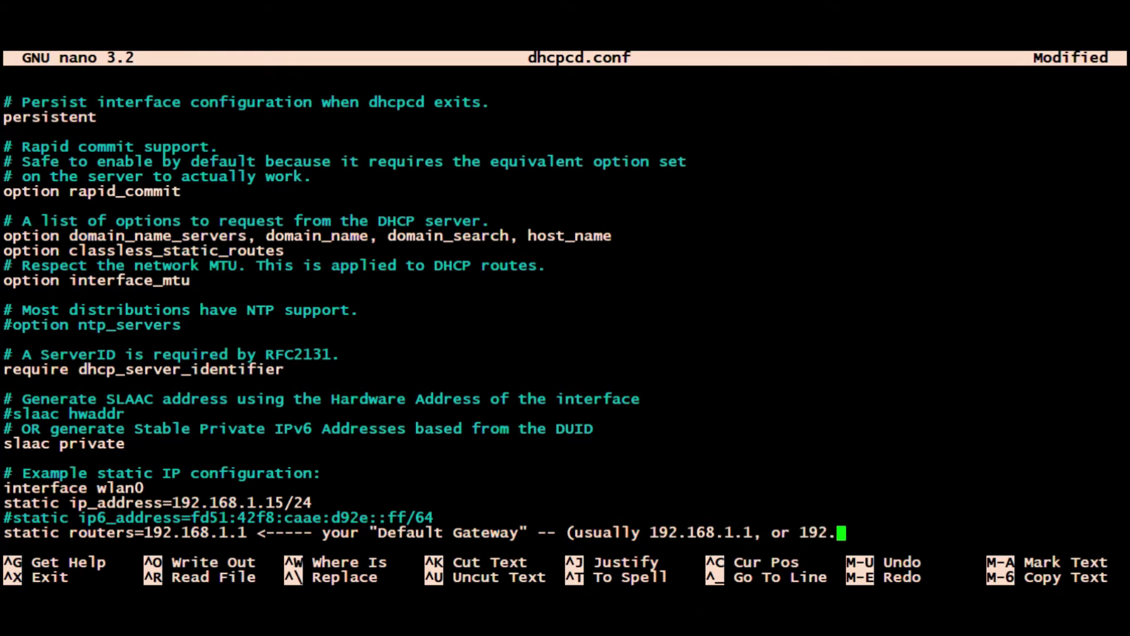
text(168.1.)
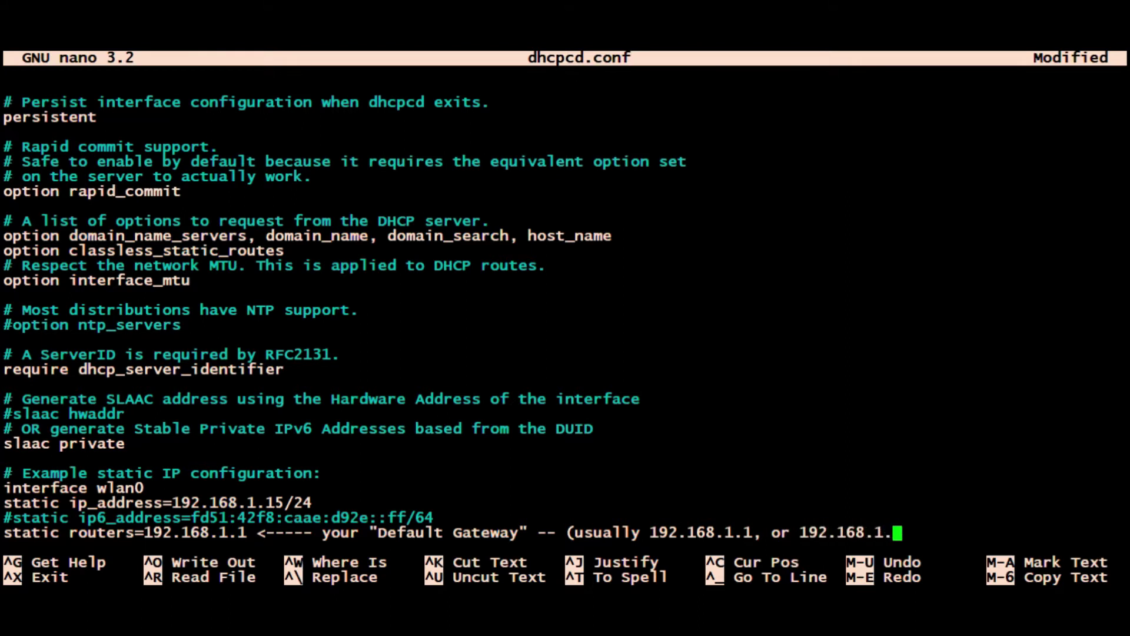
text(254)
text(....get from you)
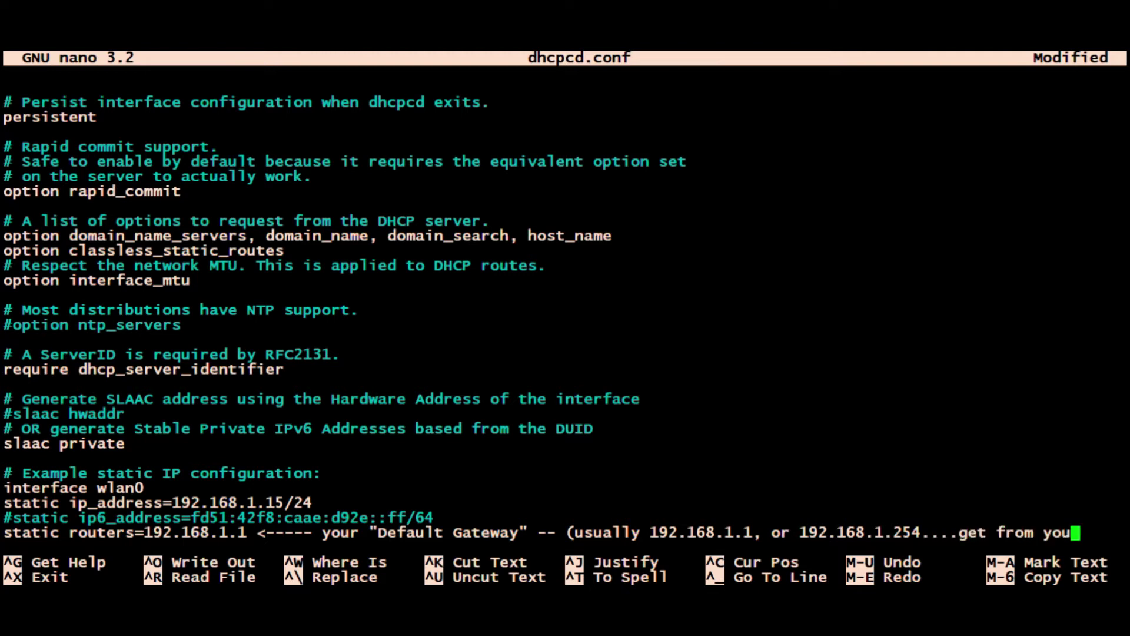
text(r router)
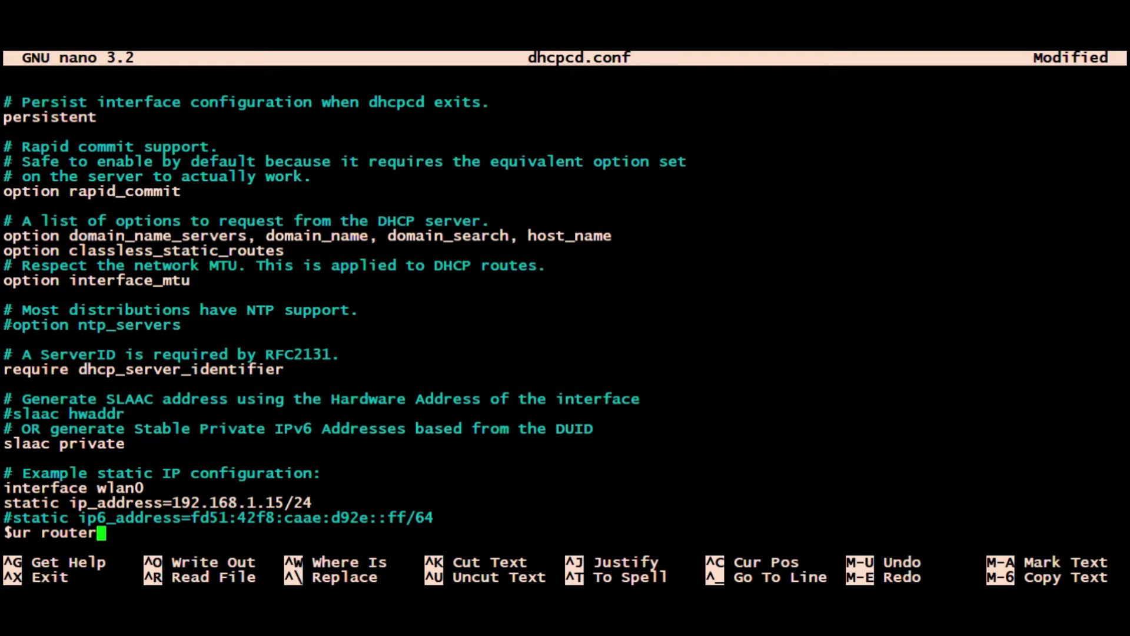
key(BackSpace)
key(BackSpace)
key(BackSpace)
key(BackSpace)
key(BackSpace)
key(BackSpace)
key(BackSpace)
key(BackSpace)
key(BackSpace)
key(BackSpace)
key(BackSpace)
key(BackSpace)
key(BackSpace)
key(BackSpace)
key(BackSpace)
key(BackSpace)
key(BackSpace)
key(BackSpace)
key(BackSpace)
key(BackSpace)
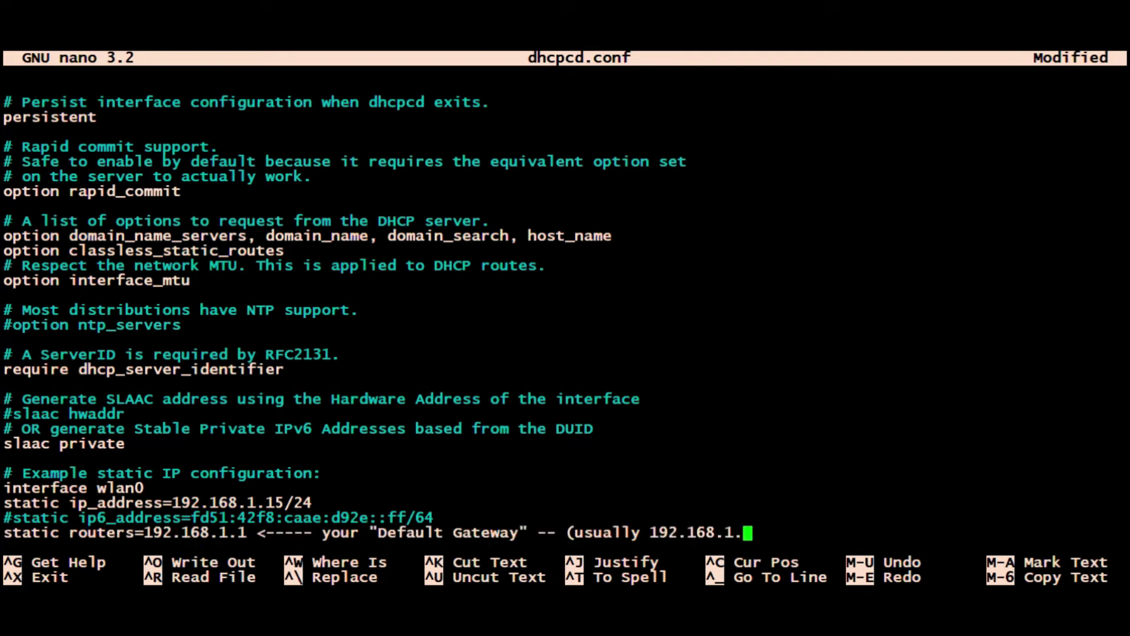
key(BackSpace)
key(BackSpace)
key(BackSpace)
key(BackSpace)
key(BackSpace)
key(BackSpace)
key(BackSpace)
key(BackSpace)
key(BackSpace)
key(BackSpace)
key(BackSpace)
key(BackSpace)
key(BackSpace)
key(BackSpace)
key(BackSpace)
key(BackSpace)
key(BackSpace)
key(BackSpace)
key(BackSpace)
key(BackSpace)
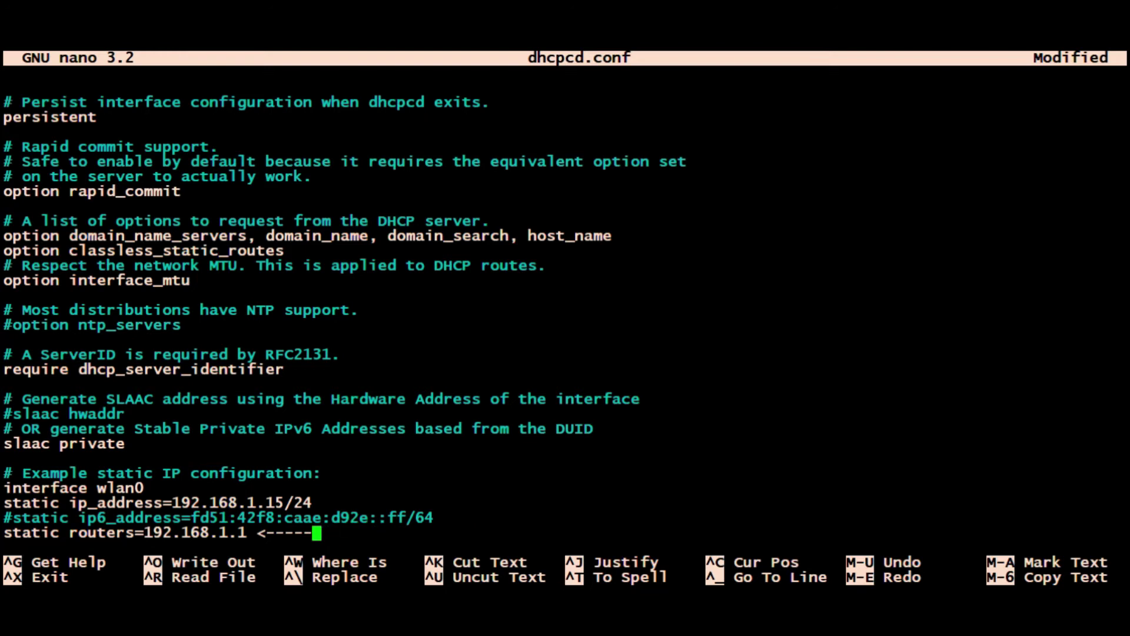
key(BackSpace)
key(BackSpace)
key(BackSpace)
key(BackSpace)
key(BackSpace)
key(BackSpace)
key(BackSpace)
Review the rest of dhcpcd.conf, including the commented fallback profile
key(Down)
key(Down)
key(Down)
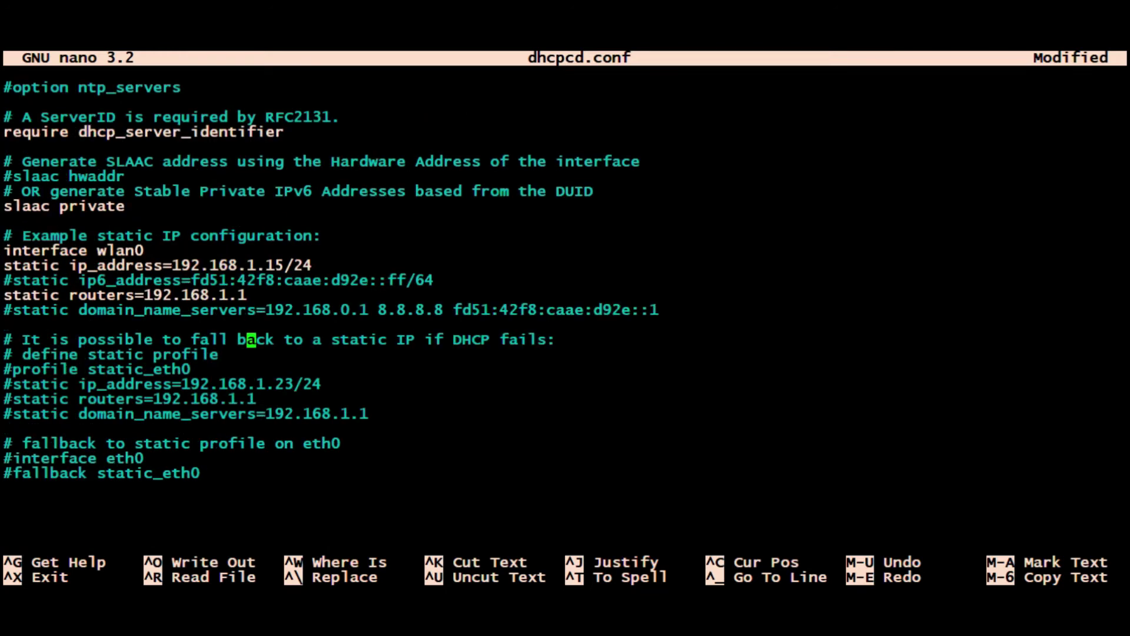
key(Up)
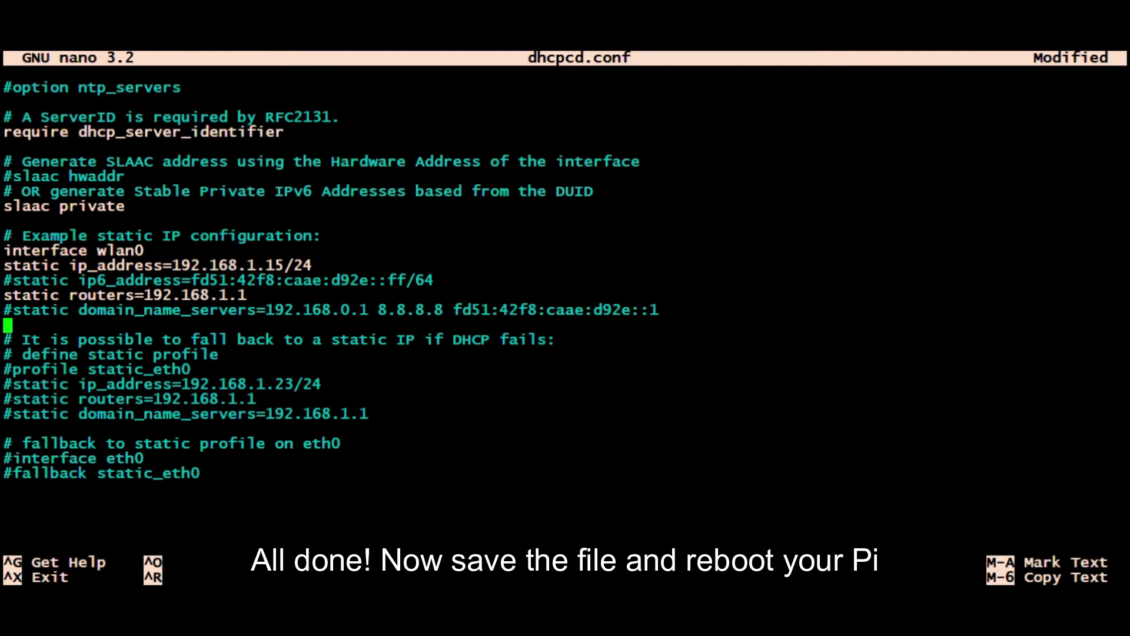
key(Up)
key(Up)
key(Up)
key(Up)
key(Up)
key(Down)
key(Down)
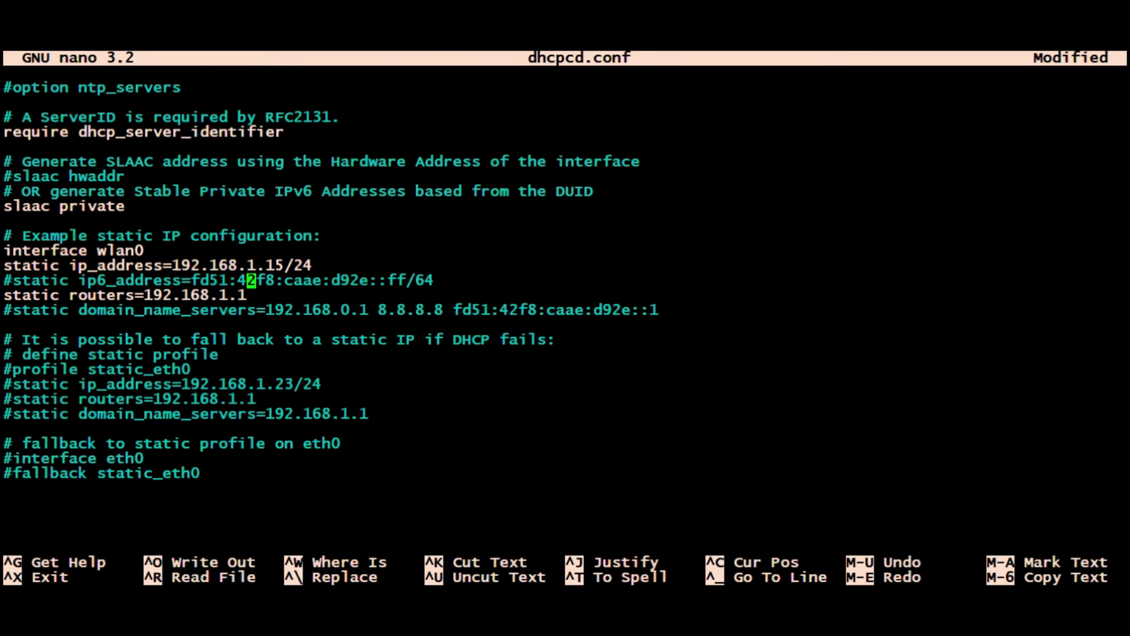